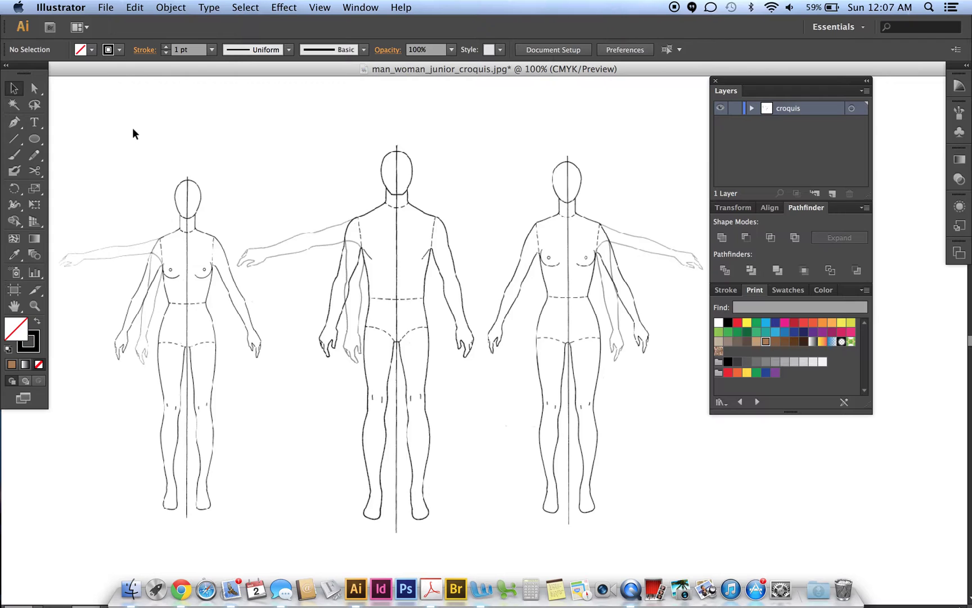
Scroll the croquis figures toward the middle and pick the Pen tool.
{"action": "scroll", "coordinate": [133, 129], "scroll_direction": "left", "scroll_amount": 5}
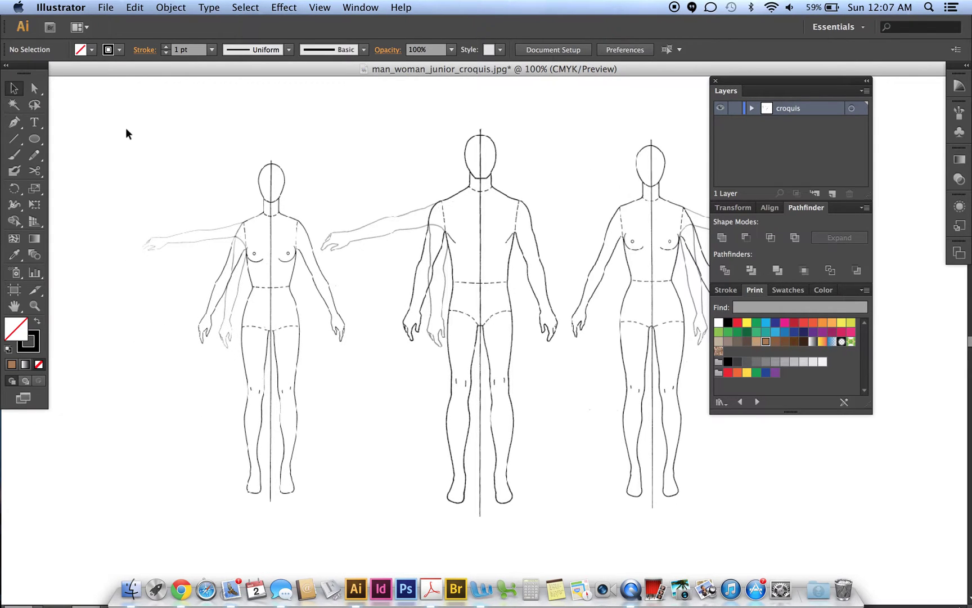
{"action": "left_click", "coordinate": [14, 126]}
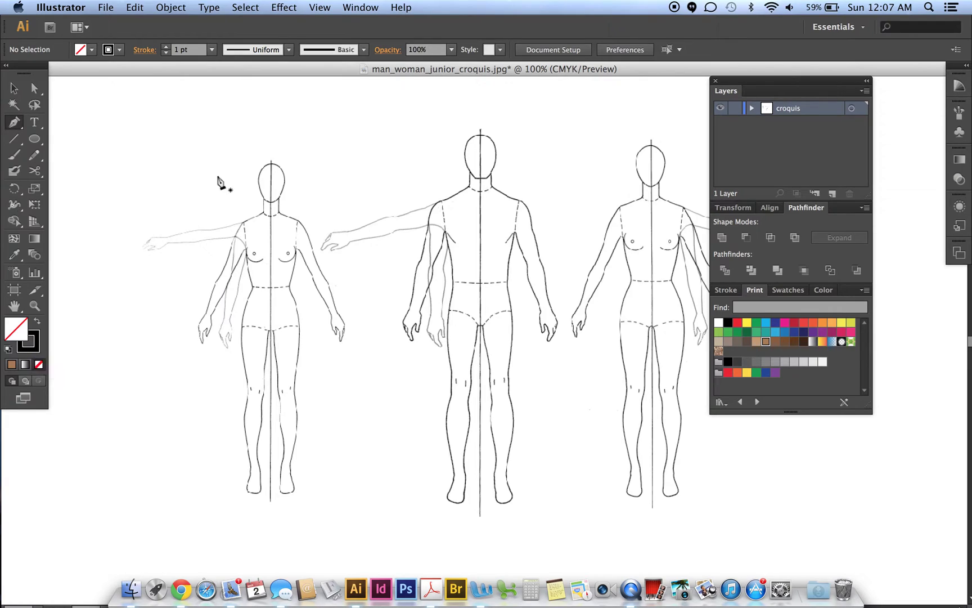
Start the outline above the left figure's head and trace down its left side to below the feet.
{"action": "left_click", "coordinate": [237, 152]}
{"action": "left_click", "coordinate": [150, 198]}
{"action": "left_click", "coordinate": [124, 241]}
{"action": "left_click", "coordinate": [144, 304]}
{"action": "left_click", "coordinate": [167, 395]}
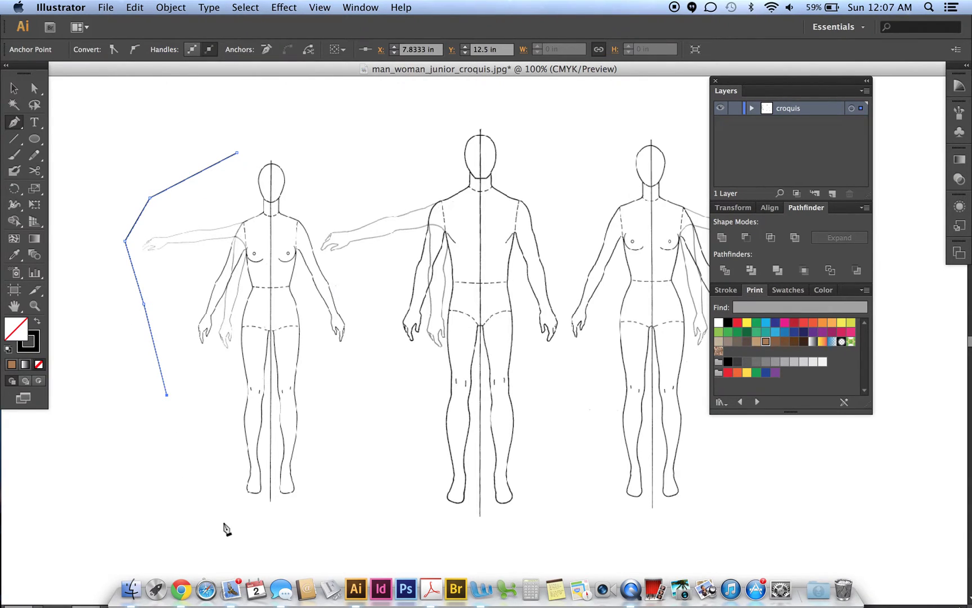
{"action": "left_click", "coordinate": [224, 521]}
{"action": "left_click", "coordinate": [286, 520]}
Trace up the figure's right side past the arm and shoulder, closing the outline at its start.
{"action": "left_click", "coordinate": [341, 472]}
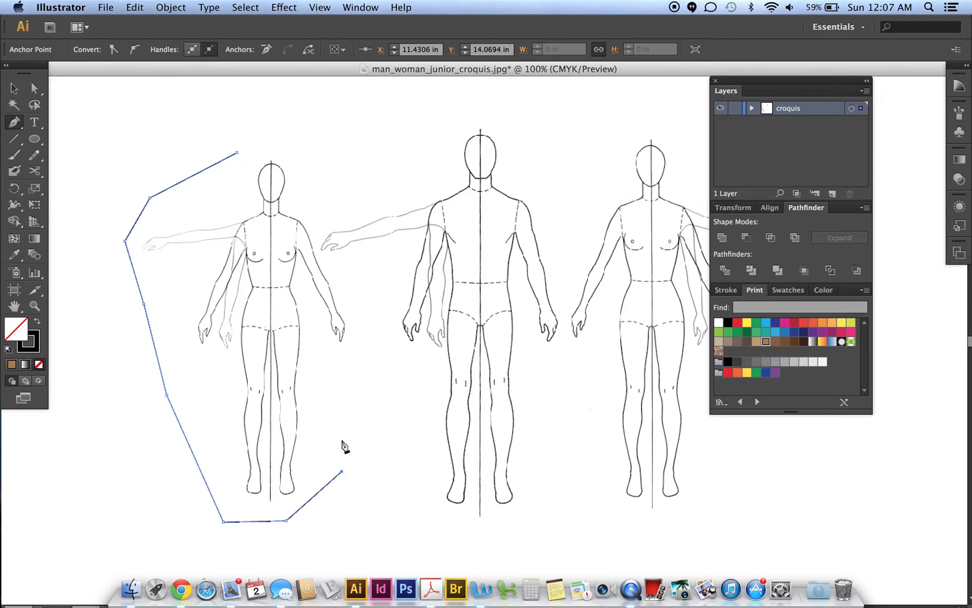
{"action": "left_click", "coordinate": [335, 399]}
{"action": "left_click", "coordinate": [380, 350]}
{"action": "left_click", "coordinate": [370, 309]}
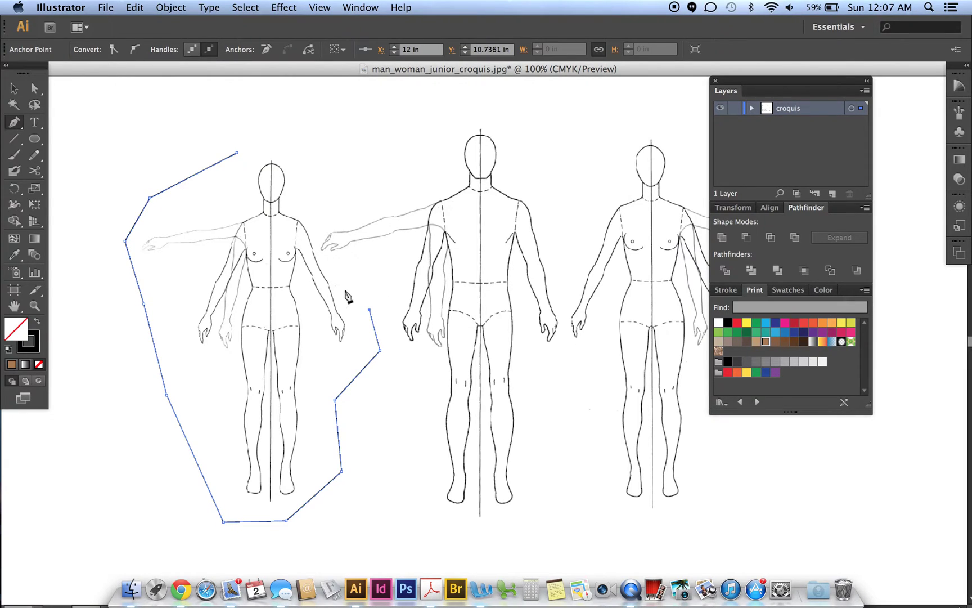
{"action": "left_click", "coordinate": [337, 271]}
{"action": "left_click", "coordinate": [324, 258]}
{"action": "left_click", "coordinate": [316, 250]}
{"action": "left_click", "coordinate": [317, 213]}
{"action": "left_click", "coordinate": [306, 162]}
{"action": "left_click", "coordinate": [282, 145]}
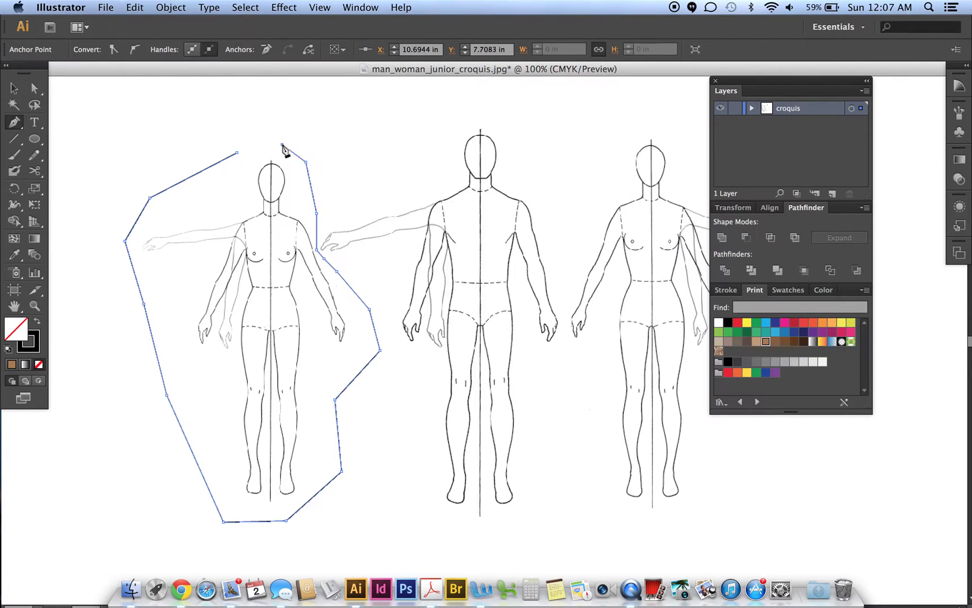
{"action": "left_click", "coordinate": [237, 153]}
{"action": "left_click", "coordinate": [14, 88]}
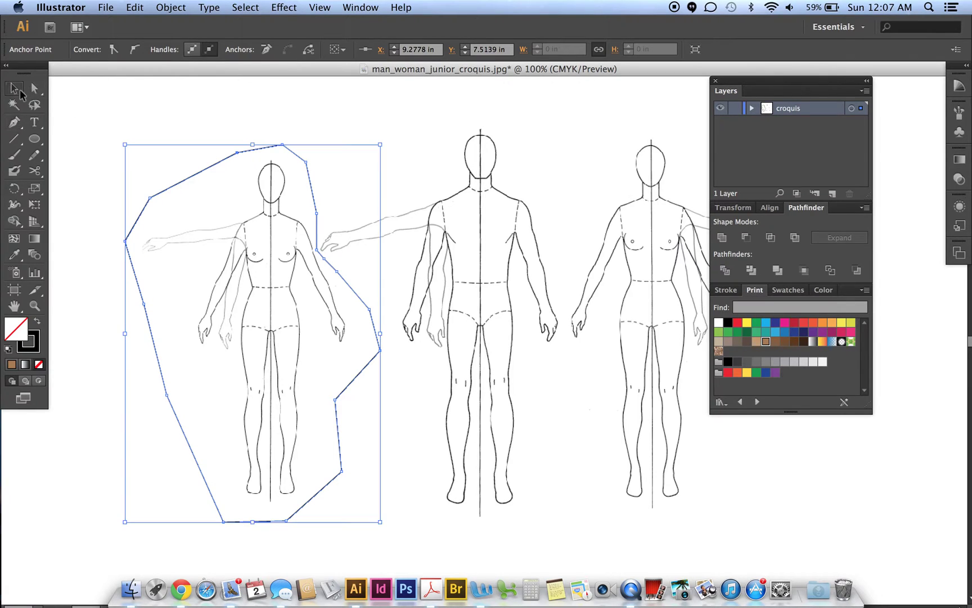
Select the croquis image together with the outline and make a clipping mask from them.
{"action": "left_click", "coordinate": [112, 119]}
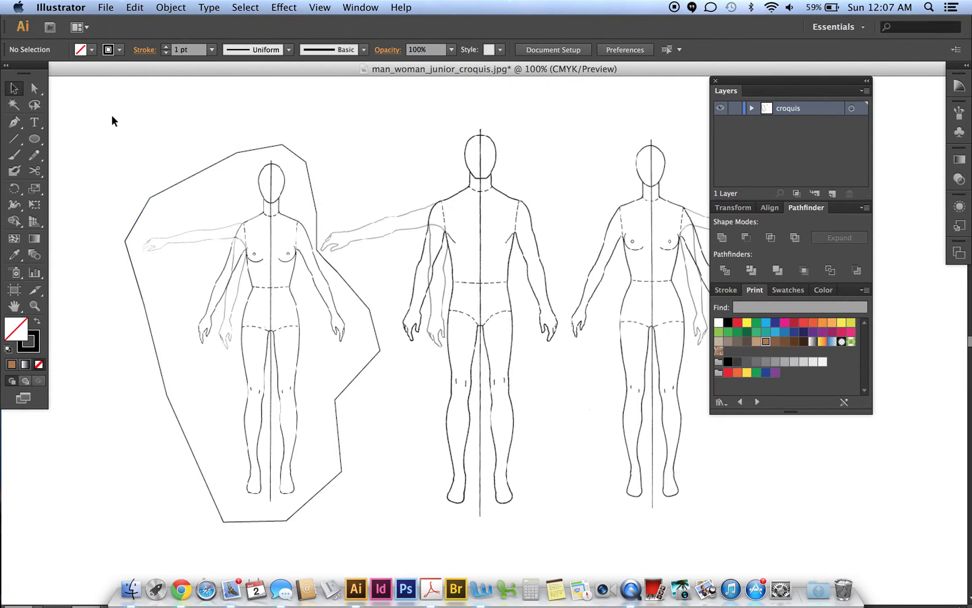
{"action": "left_click", "coordinate": [215, 165]}
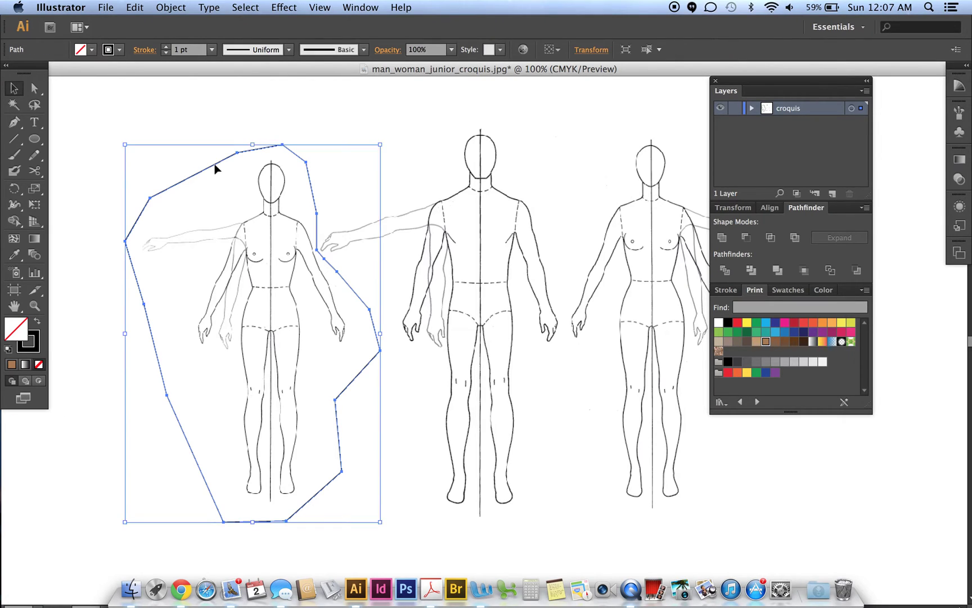
{"action": "left_click", "coordinate": [407, 212]}
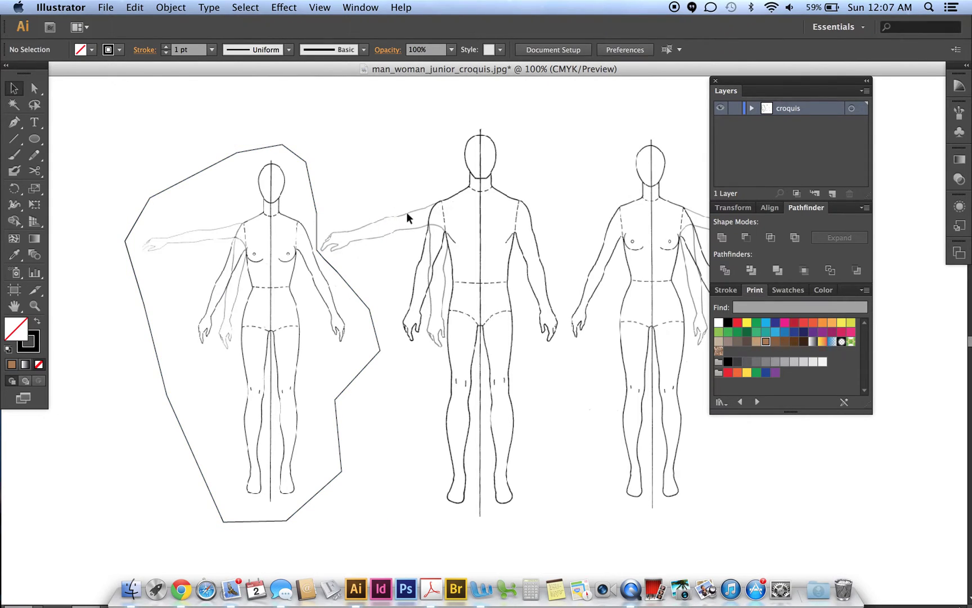
{"action": "left_click", "coordinate": [469, 171]}
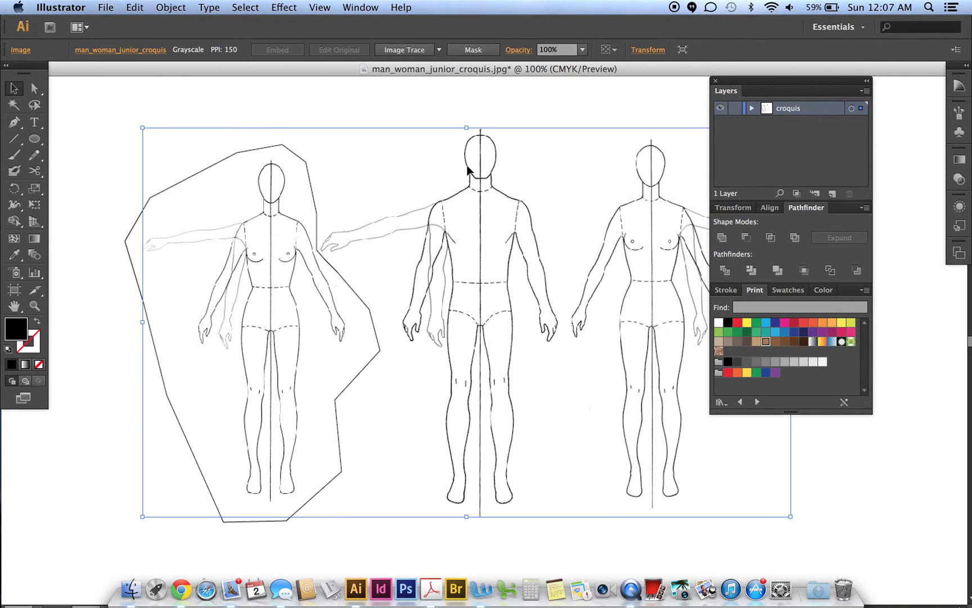
{"action": "left_click", "coordinate": [440, 117]}
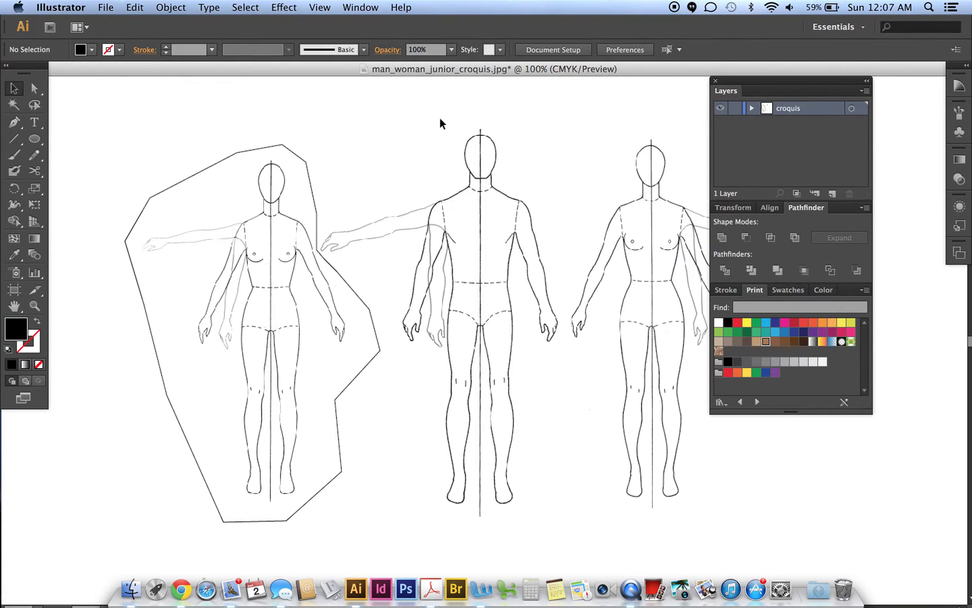
{"action": "left_click", "coordinate": [469, 146]}
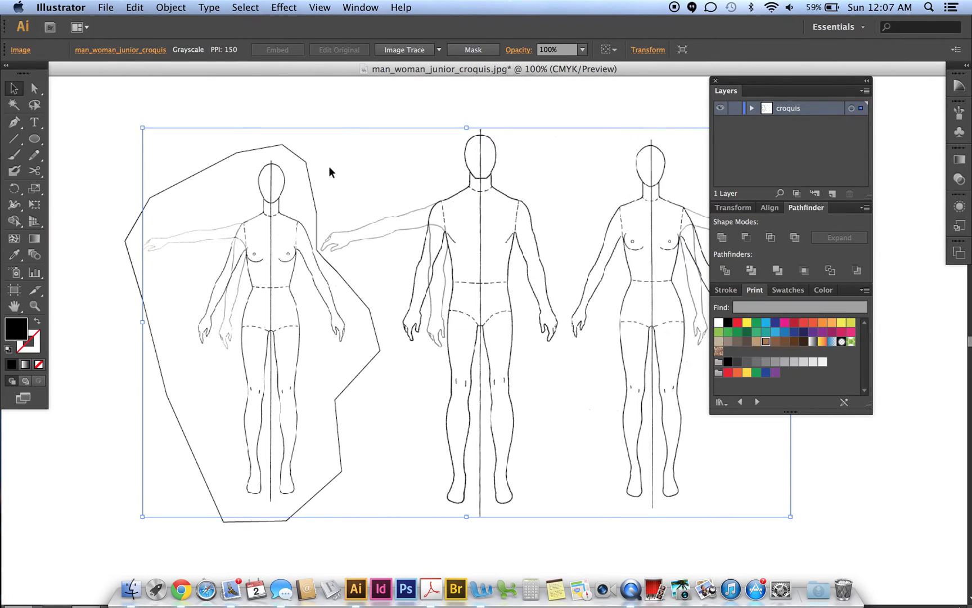
{"action": "left_click", "coordinate": [308, 168], "text": "shift"}
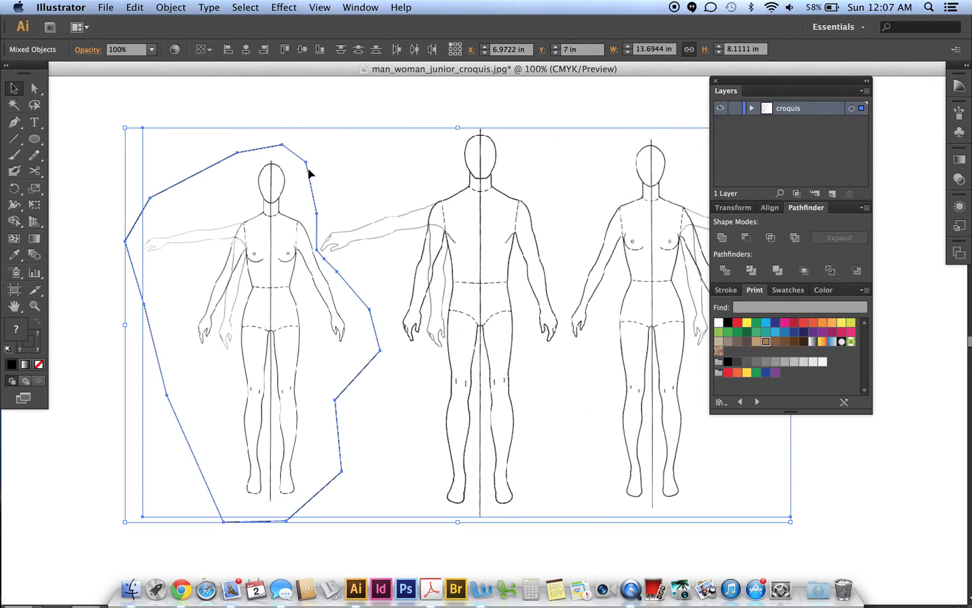
{"action": "right_click", "coordinate": [308, 169]}
{"action": "left_click", "coordinate": [346, 250]}
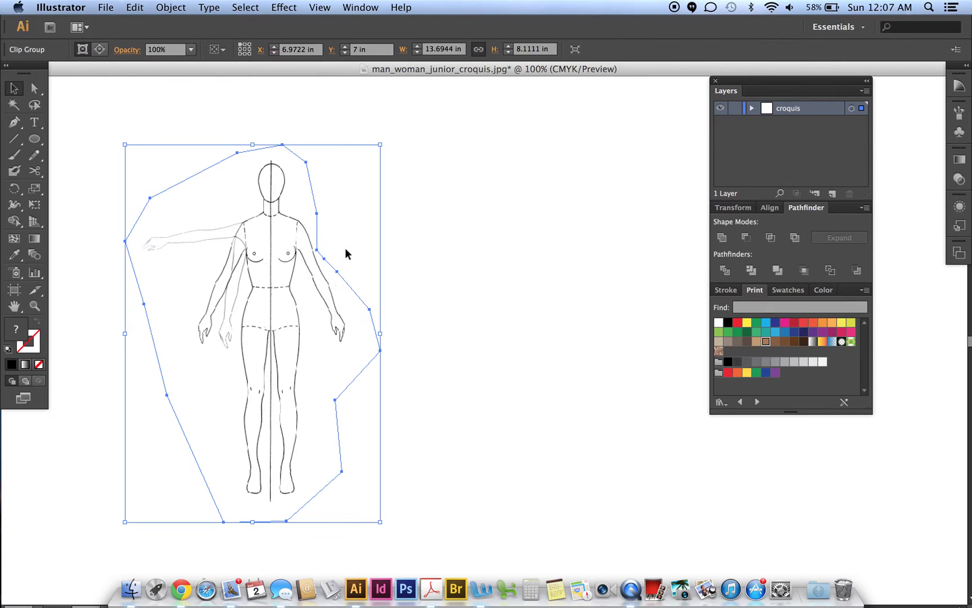
Lock the croquis layer, add a new Layer 2 above it, and zoom in.
{"action": "left_click", "coordinate": [367, 125]}
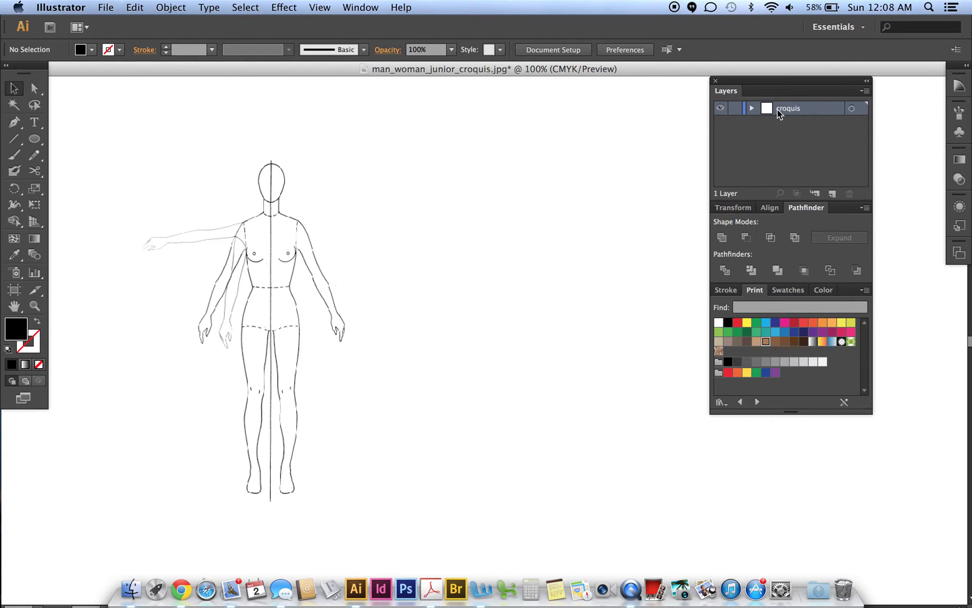
{"action": "left_click", "coordinate": [735, 109]}
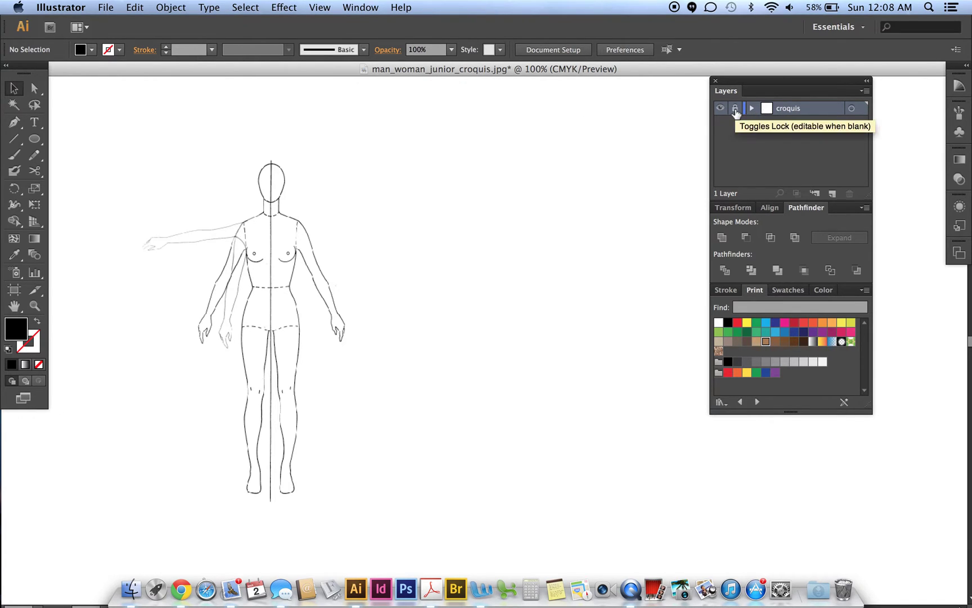
{"action": "left_click", "coordinate": [833, 194]}
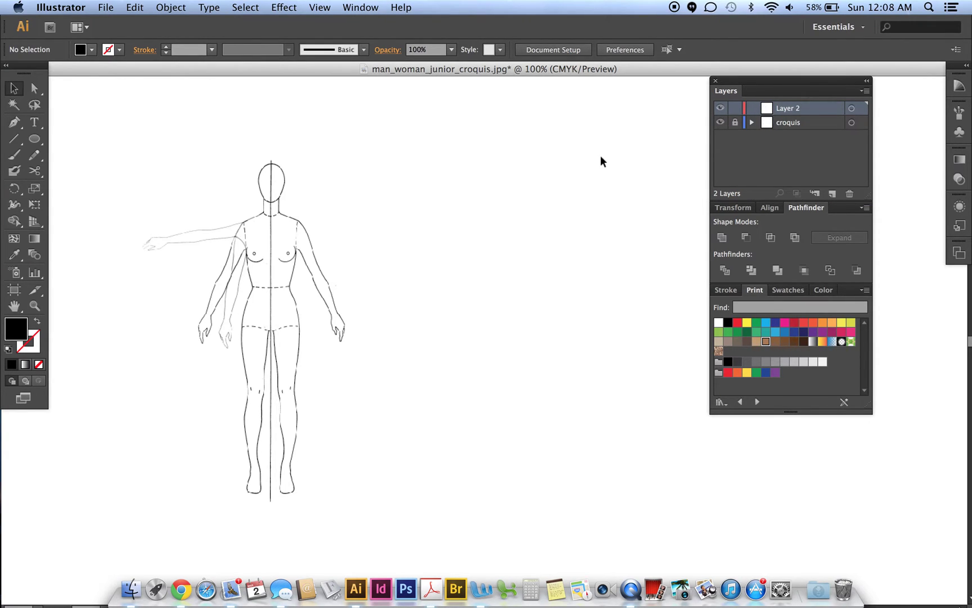
{"action": "key", "text": "super+equal"}
{"action": "key", "text": "super+equal"}
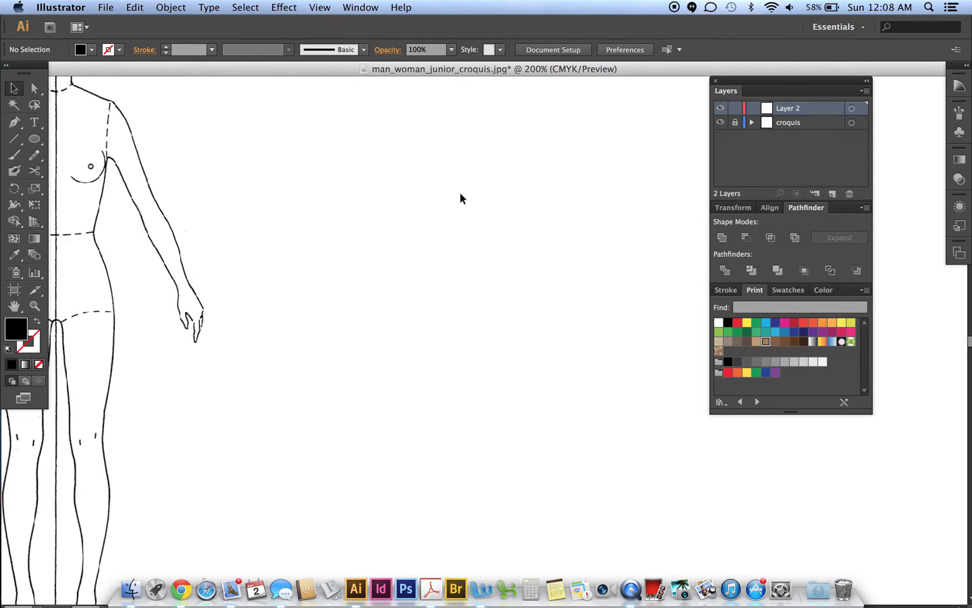
On Layer 2, start a pen path at the neckline centre through the neckline edge to the shoulder tip.
{"action": "scroll", "coordinate": [459, 199], "scroll_direction": "left", "scroll_amount": 10}
{"action": "scroll", "coordinate": [460, 198], "scroll_direction": "up", "scroll_amount": 3}
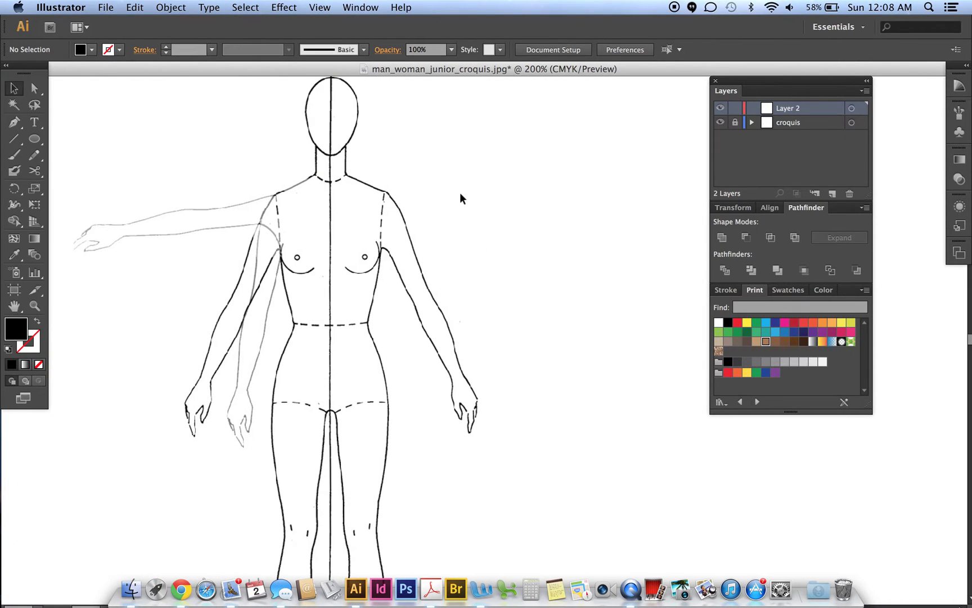
{"action": "left_click", "coordinate": [14, 122]}
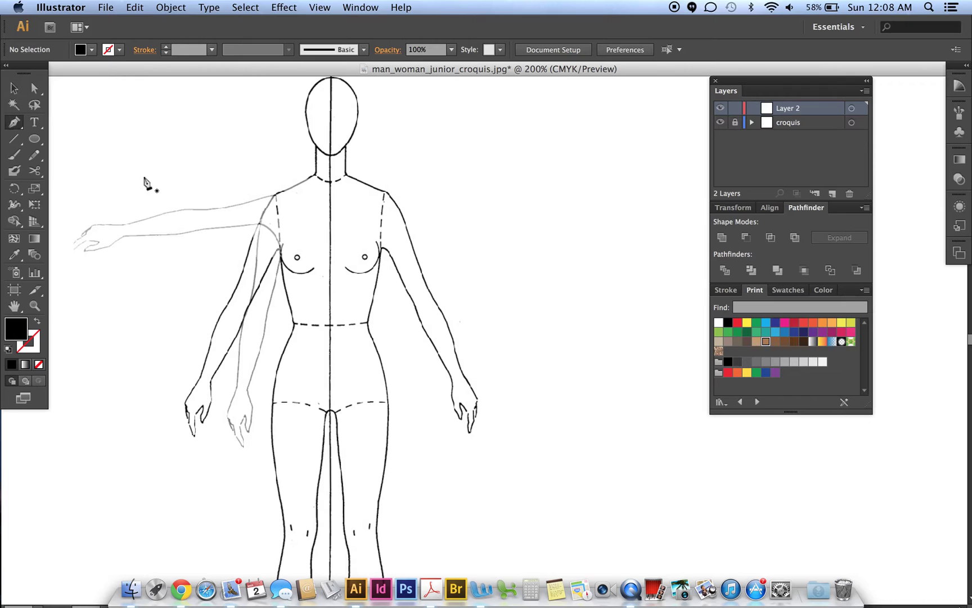
{"action": "left_click", "coordinate": [329, 197]}
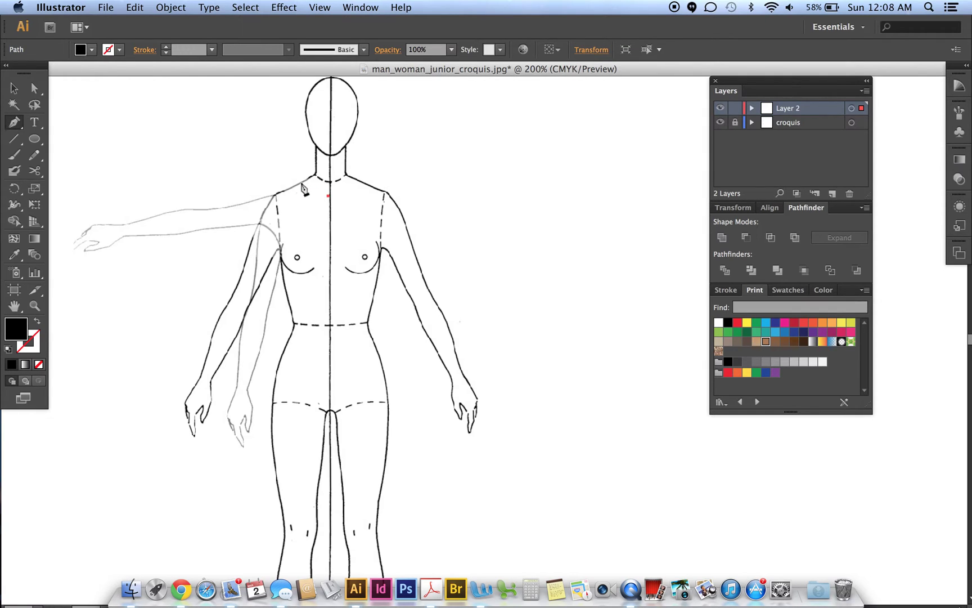
{"action": "left_click", "coordinate": [283, 170]}
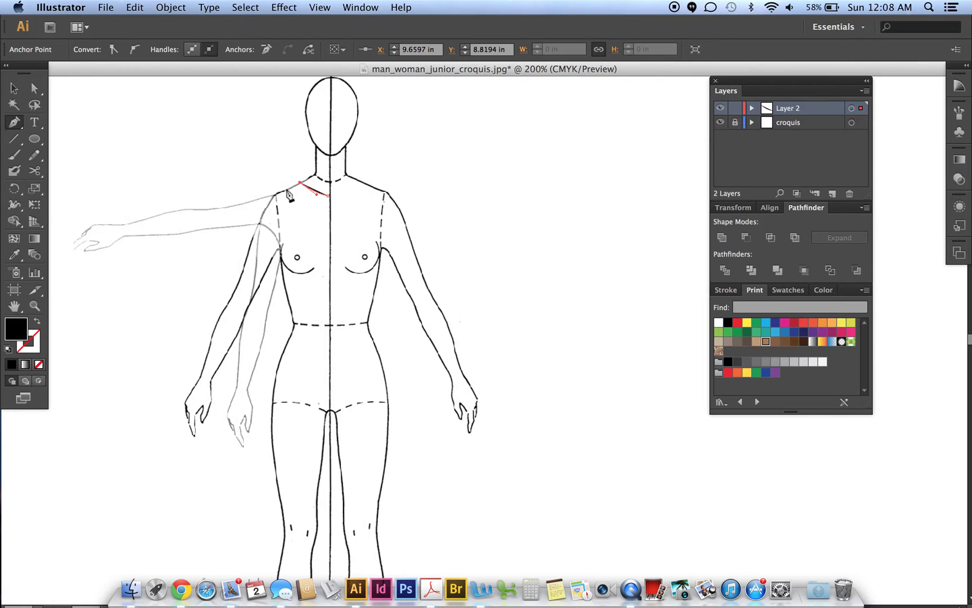
{"action": "left_click", "coordinate": [282, 191]}
Remove the fill to keep a black stroke, and add the armpit point.
{"action": "left_click", "coordinate": [38, 325]}
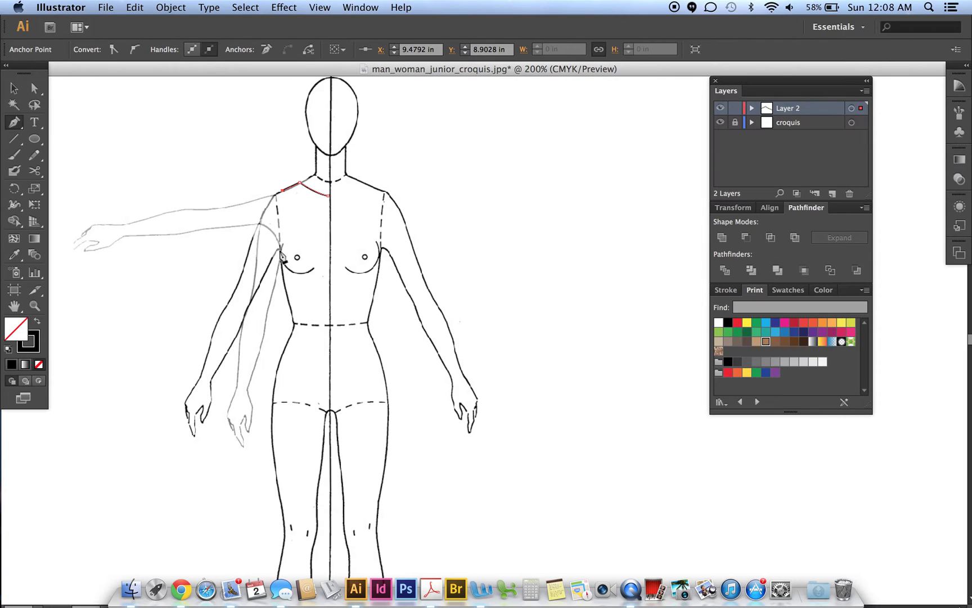
{"action": "left_click_drag", "start_coordinate": [282, 251], "coordinate": [271, 250]}
{"action": "key", "text": "ctrl+z"}
Re-place the armpit point, then add a waist point and a smooth point below the hand.
{"action": "key", "text": "cmd+z"}
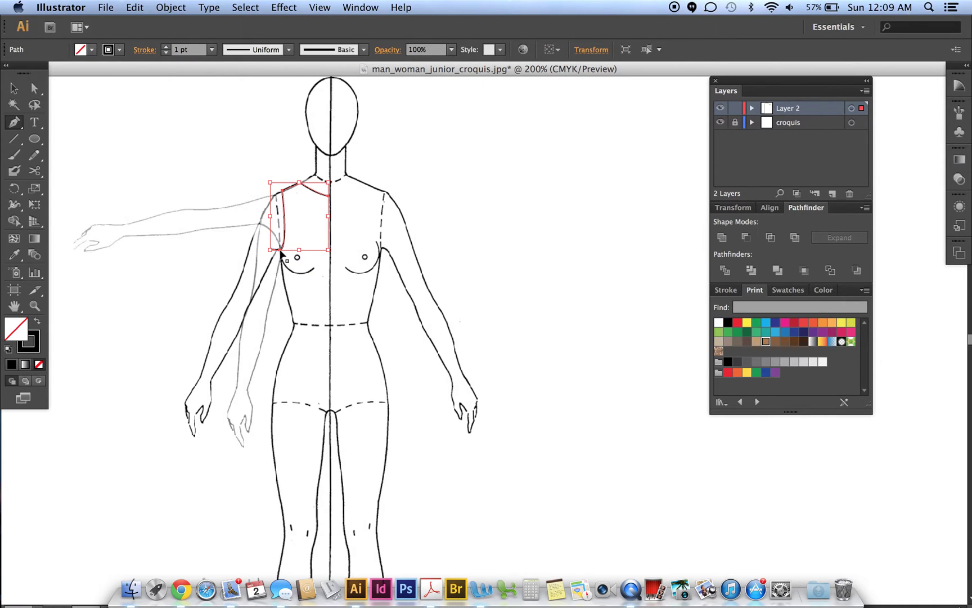
{"action": "left_click_drag", "start_coordinate": [280, 249], "coordinate": [283, 255]}
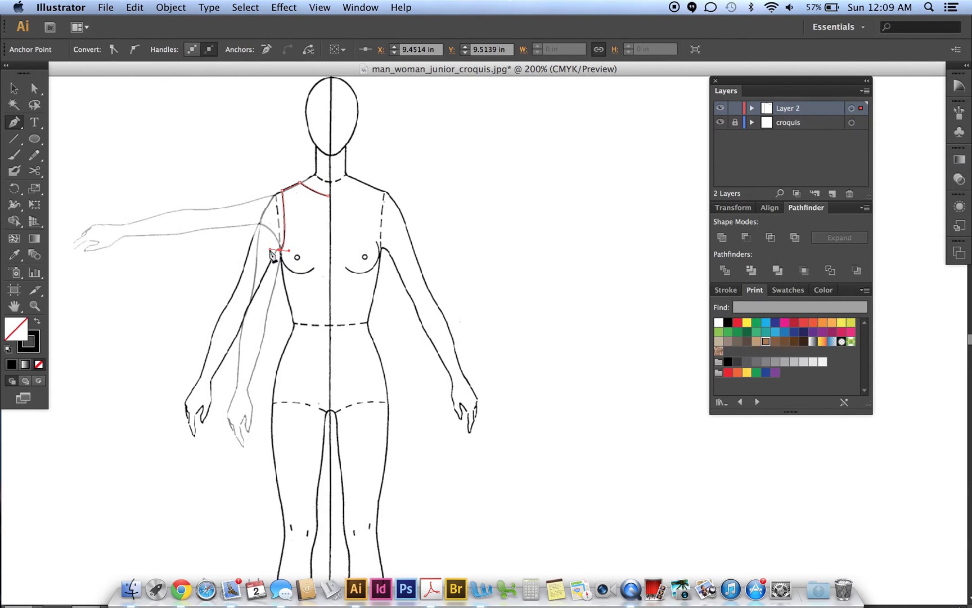
{"action": "left_click", "coordinate": [281, 251]}
{"action": "left_click", "coordinate": [291, 319]}
{"action": "left_click_drag", "start_coordinate": [235, 478], "coordinate": [239, 572]}
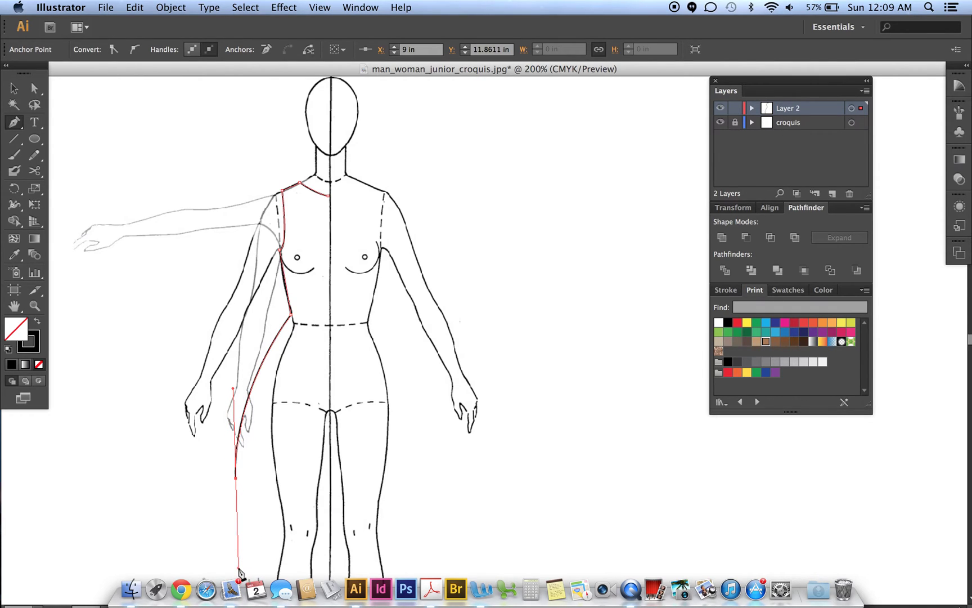
{"action": "left_click", "coordinate": [235, 479]}
Carry the curved hem across the thigh to a point just past the centre line.
{"action": "left_click_drag", "start_coordinate": [262, 479], "coordinate": [284, 476]}
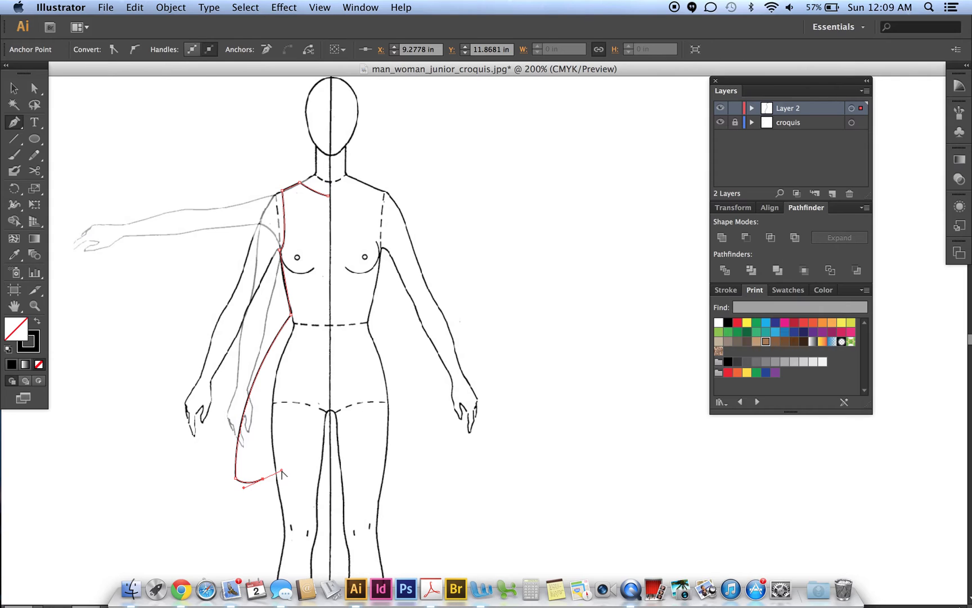
{"action": "left_click_drag", "start_coordinate": [281, 473], "coordinate": [284, 487]}
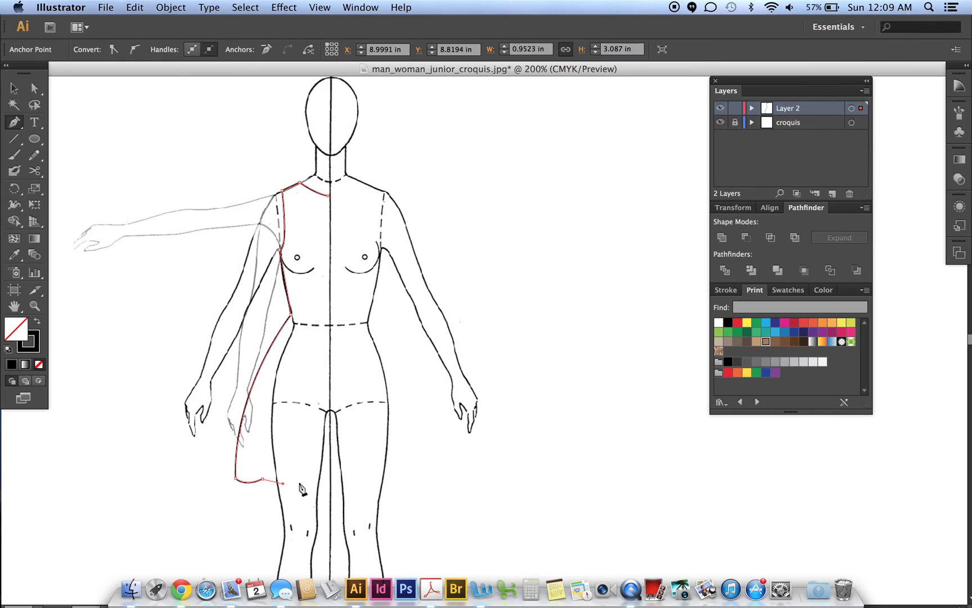
{"action": "left_click_drag", "start_coordinate": [299, 481], "coordinate": [316, 483]}
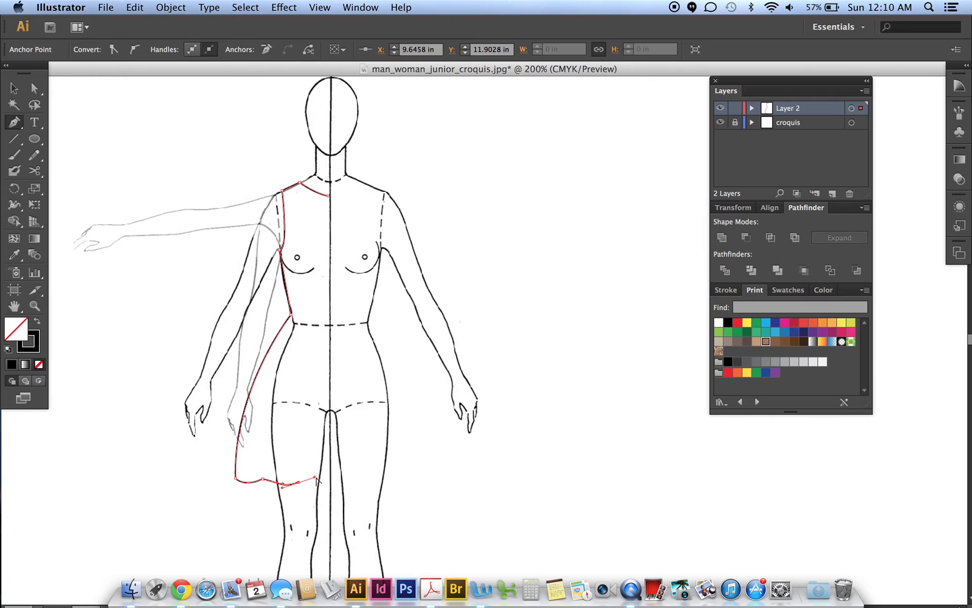
{"action": "left_click_drag", "start_coordinate": [315, 480], "coordinate": [319, 493]}
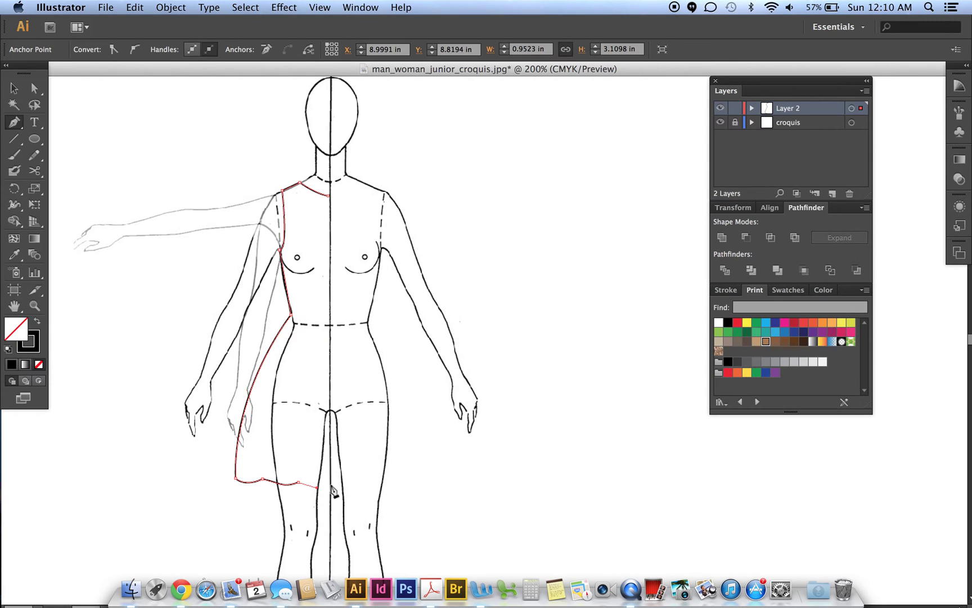
{"action": "left_click", "coordinate": [347, 480]}
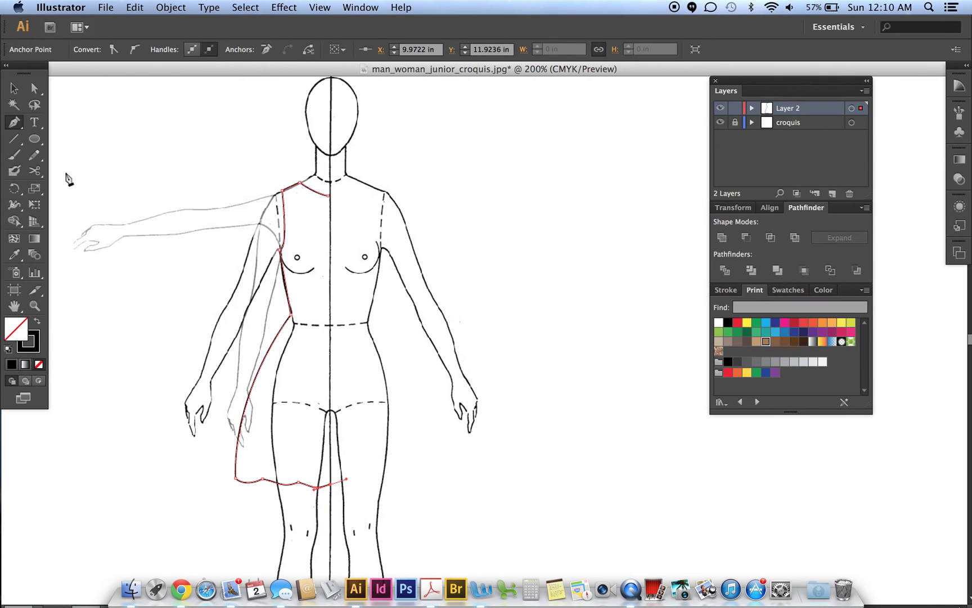
{"action": "left_click", "coordinate": [14, 88]}
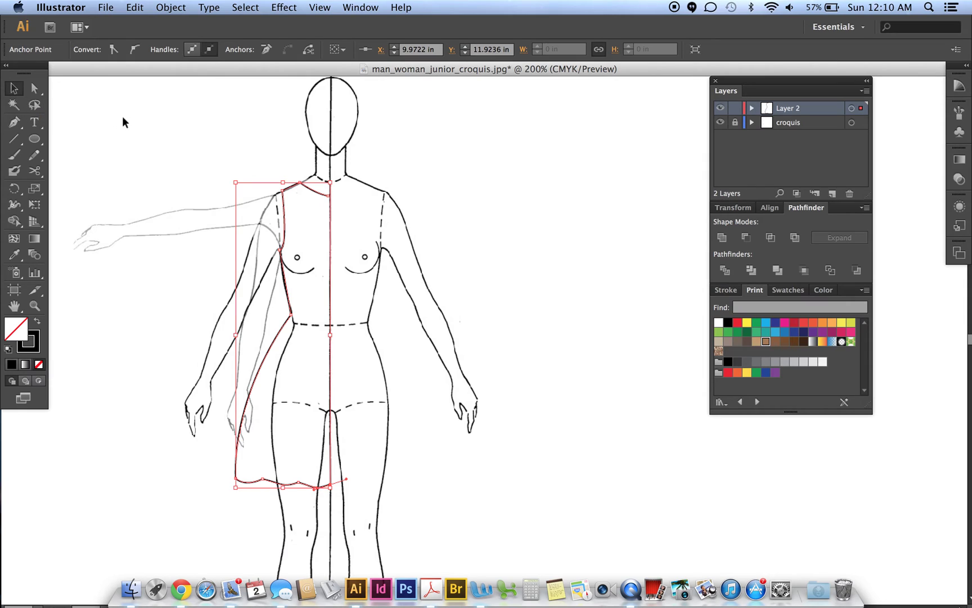
Make a vertically reflected copy of the half-dress outline via Transform > Reflect.
{"action": "left_click", "coordinate": [123, 117]}
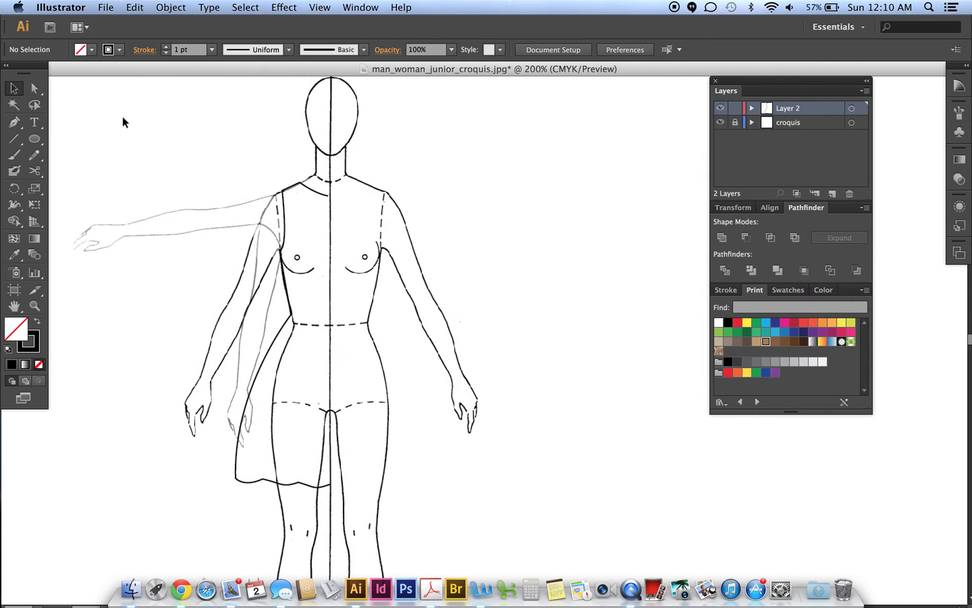
{"action": "left_click", "coordinate": [291, 191]}
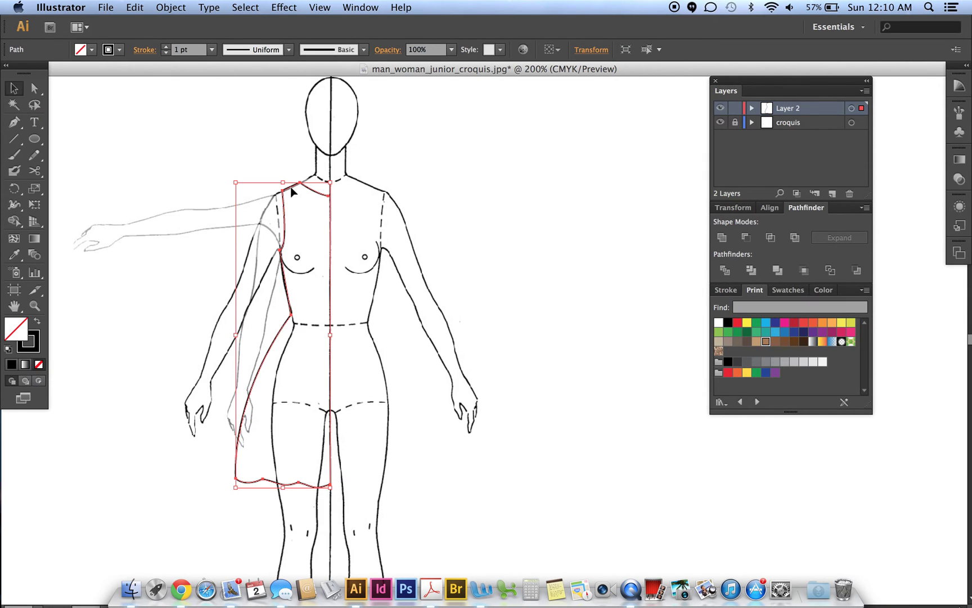
{"action": "right_click", "coordinate": [292, 191]}
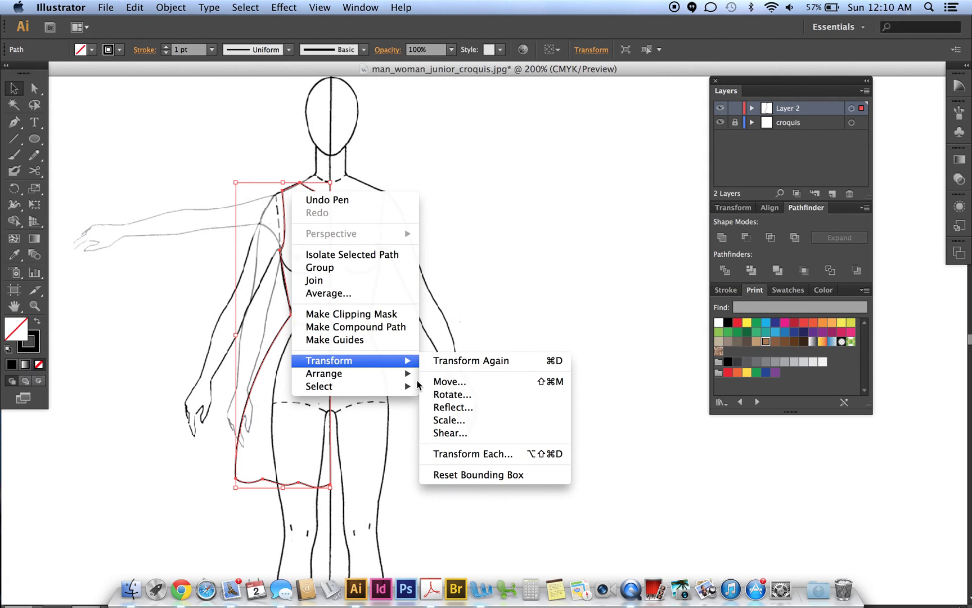
{"action": "mouse_move", "coordinate": [406, 362]}
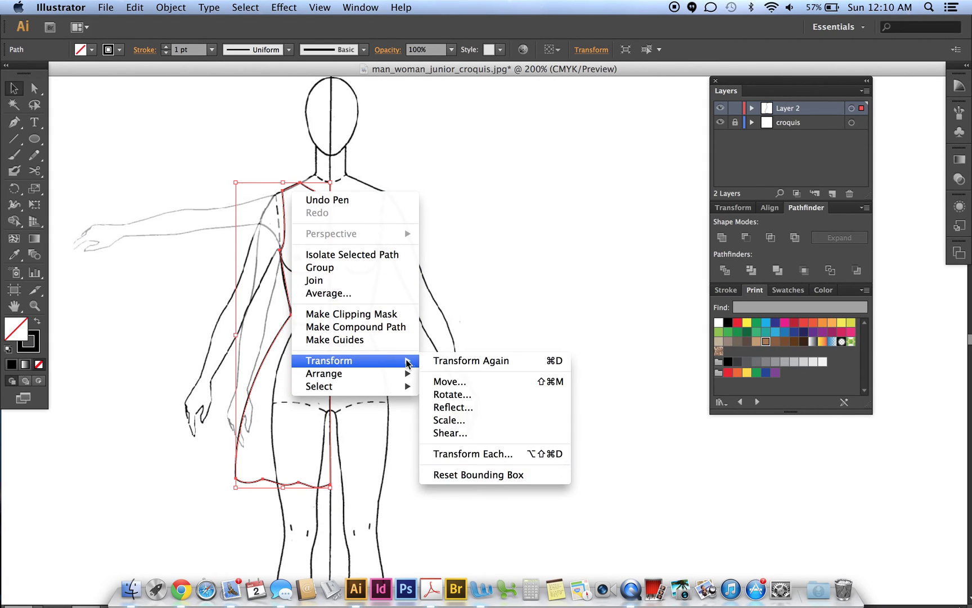
{"action": "left_click", "coordinate": [435, 409]}
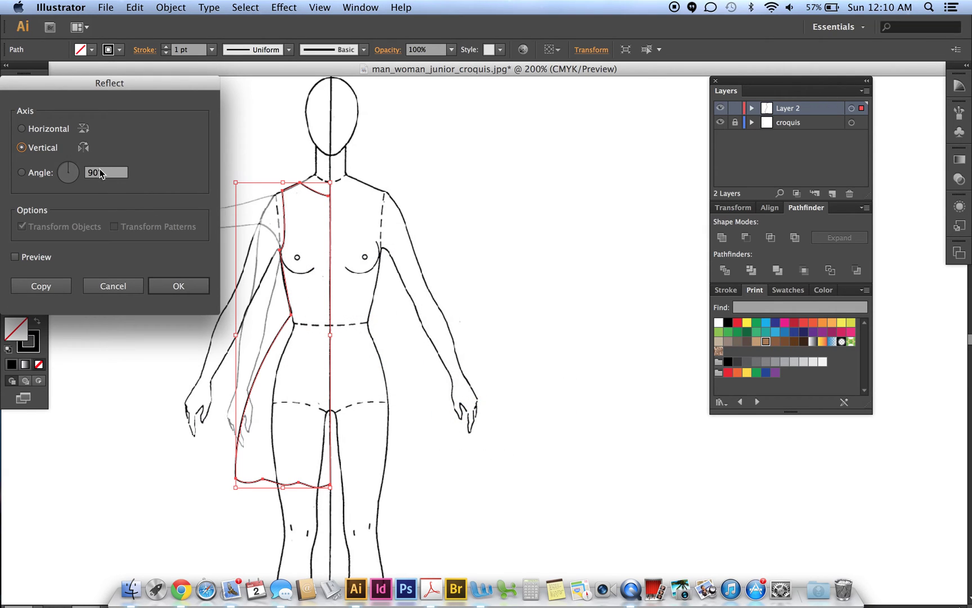
{"action": "left_click", "coordinate": [46, 285]}
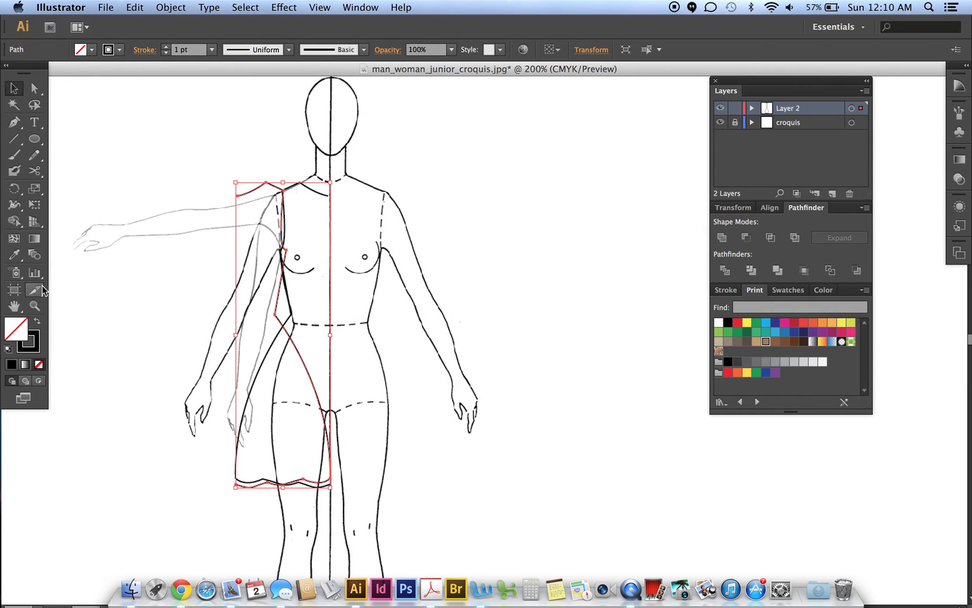
Nudge the mirrored copy right with the arrow keys until it meets the centre line.
{"action": "key", "text": "shift+Right"}
{"action": "key", "text": "shift+Right"}
{"action": "key", "text": "shift+Right"}
{"action": "key", "text": "shift+Right"}
{"action": "key", "text": "shift+Right"}
{"action": "key", "text": "shift+Right"}
{"action": "key", "text": "shift+Right"}
{"action": "key", "text": "shift+Right"}
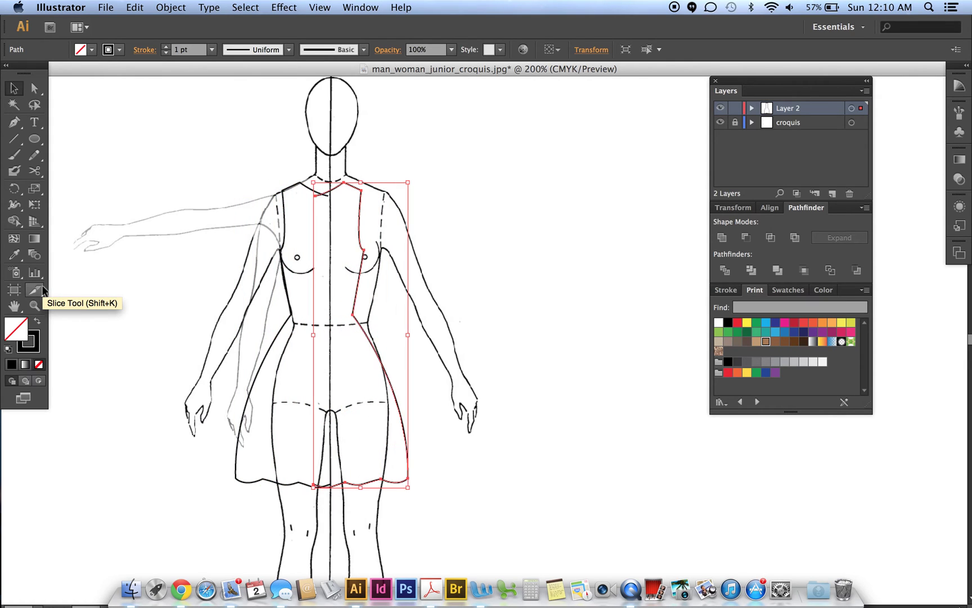
{"action": "key", "text": "shift+Right"}
{"action": "key", "text": "Left"}
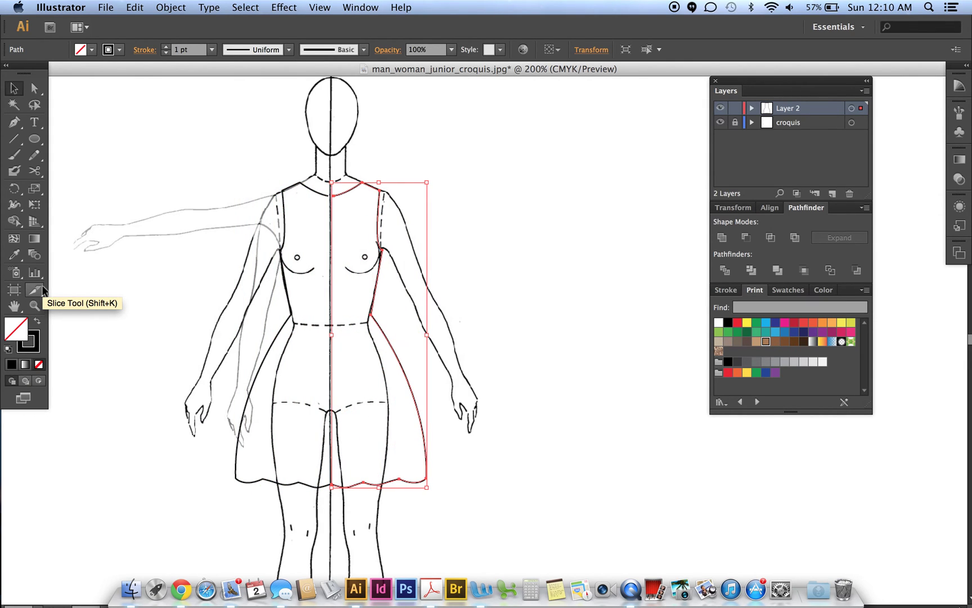
{"action": "left_click", "coordinate": [220, 176]}
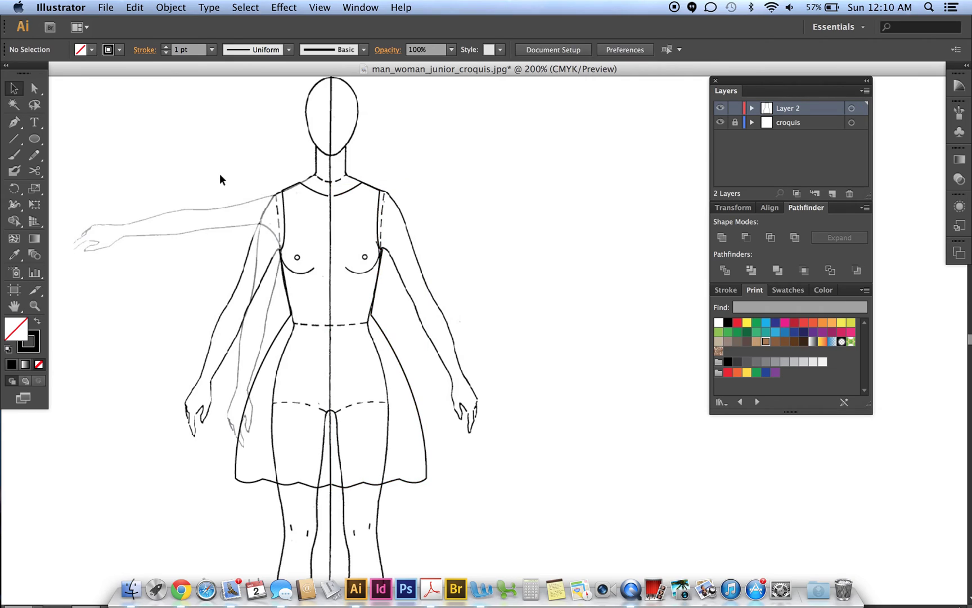
{"action": "left_click", "coordinate": [345, 192]}
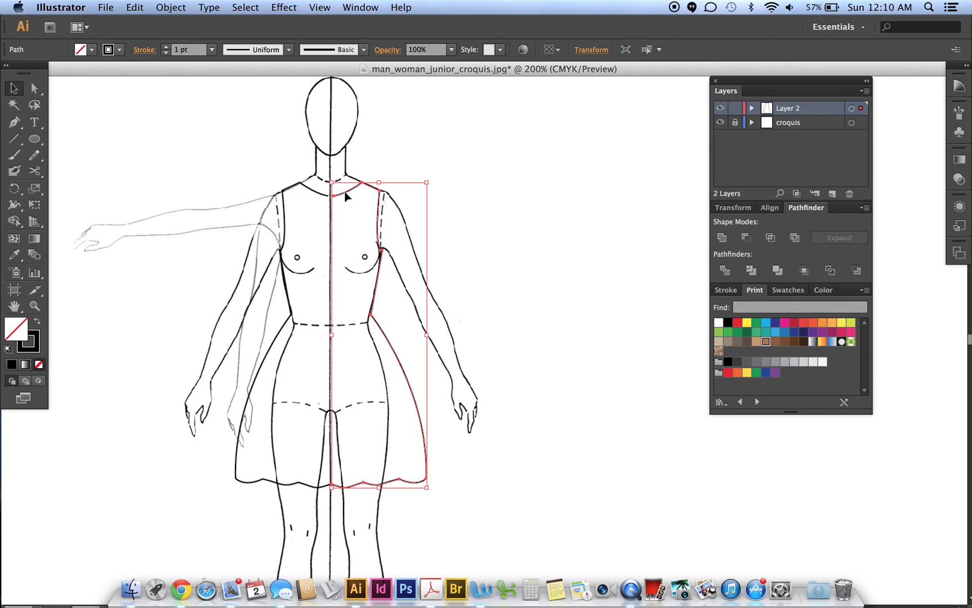
{"action": "key", "text": "Left"}
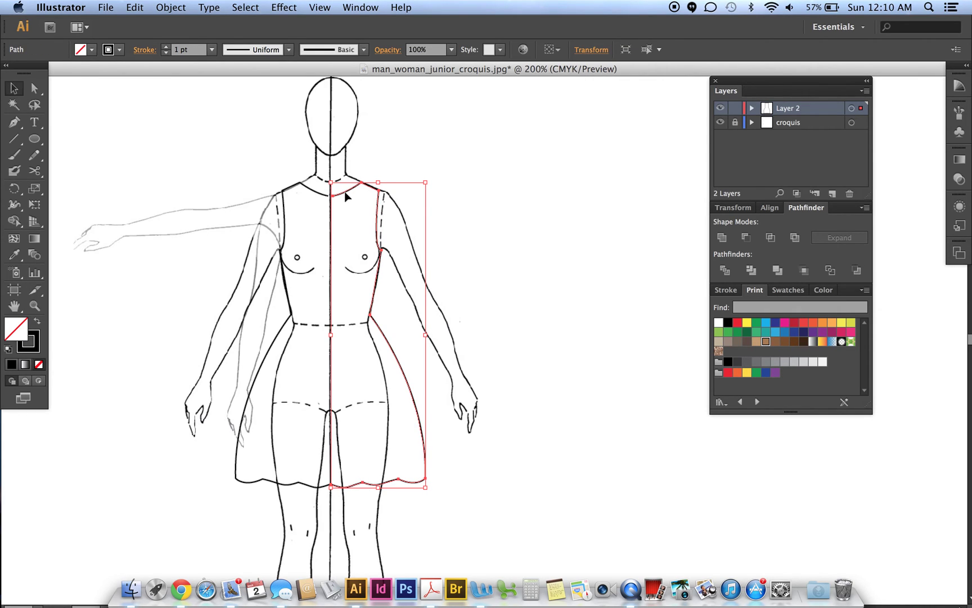
{"action": "left_click", "coordinate": [285, 152]}
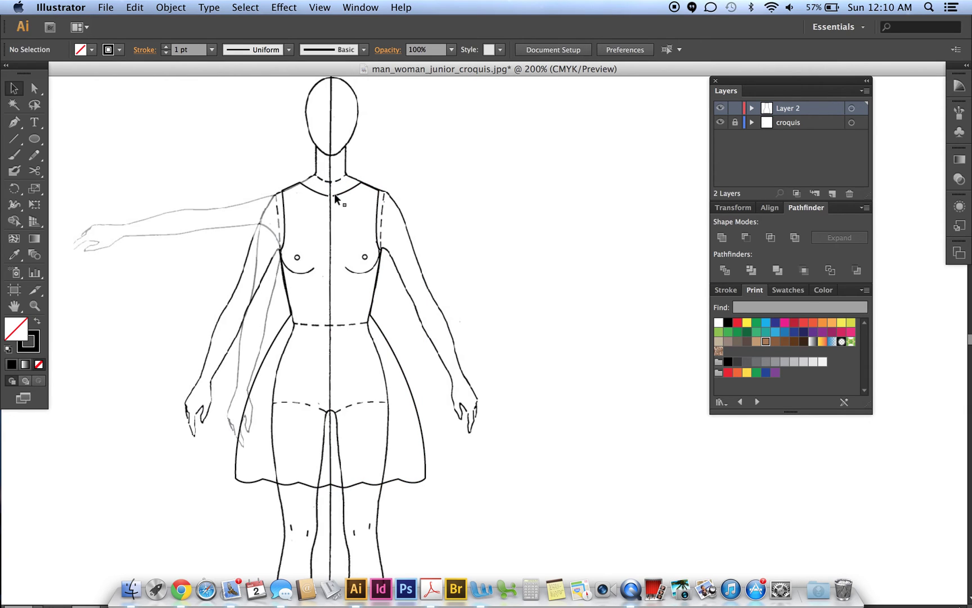
Zoom to 400% and average the two centre neckline anchors on both axes.
{"action": "key", "text": "super+equal"}
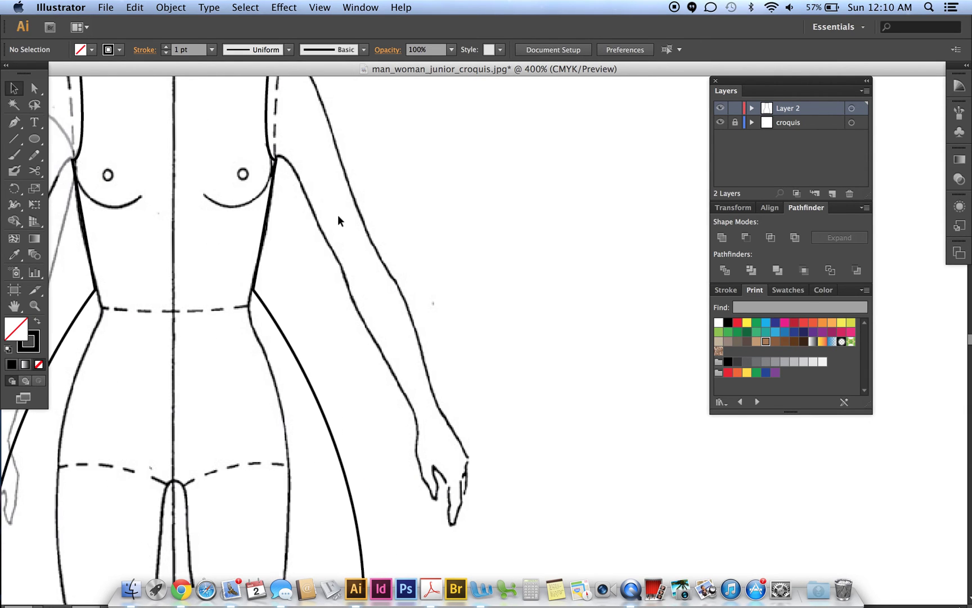
{"action": "scroll", "coordinate": [338, 219], "scroll_direction": "left", "scroll_amount": 5}
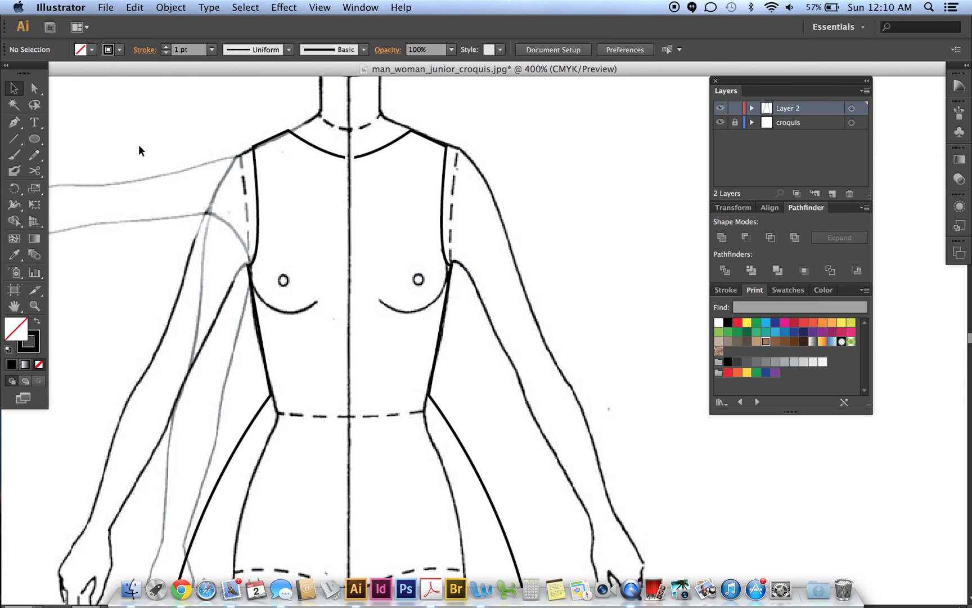
{"action": "left_click", "coordinate": [34, 88]}
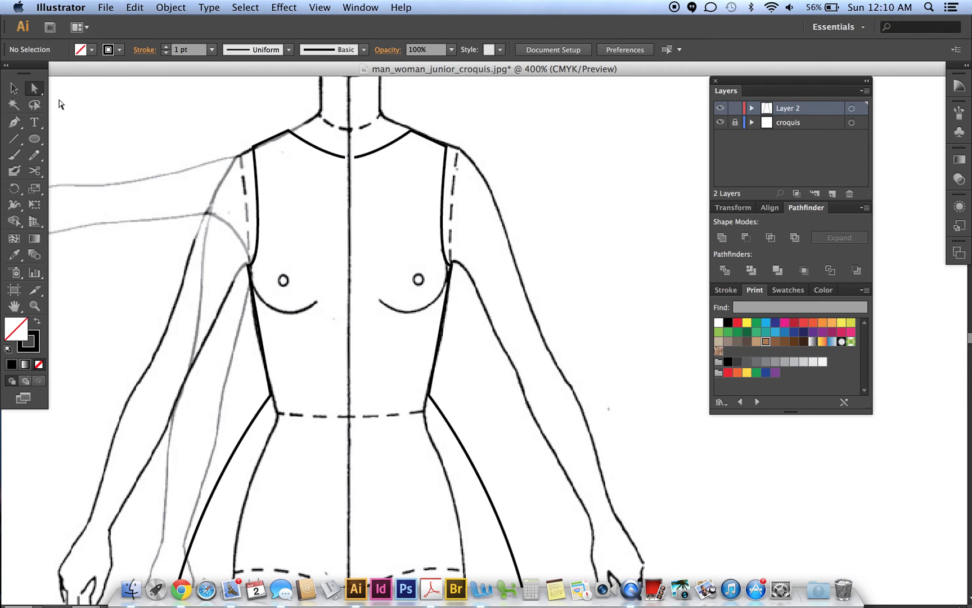
{"action": "left_click_drag", "start_coordinate": [336, 144], "coordinate": [364, 171]}
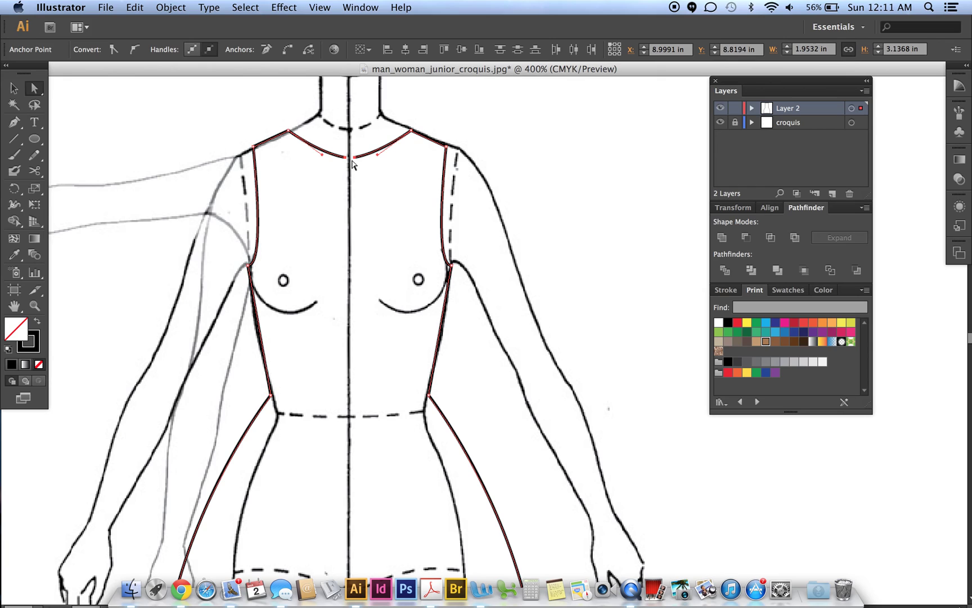
{"action": "left_click", "coordinate": [172, 7]}
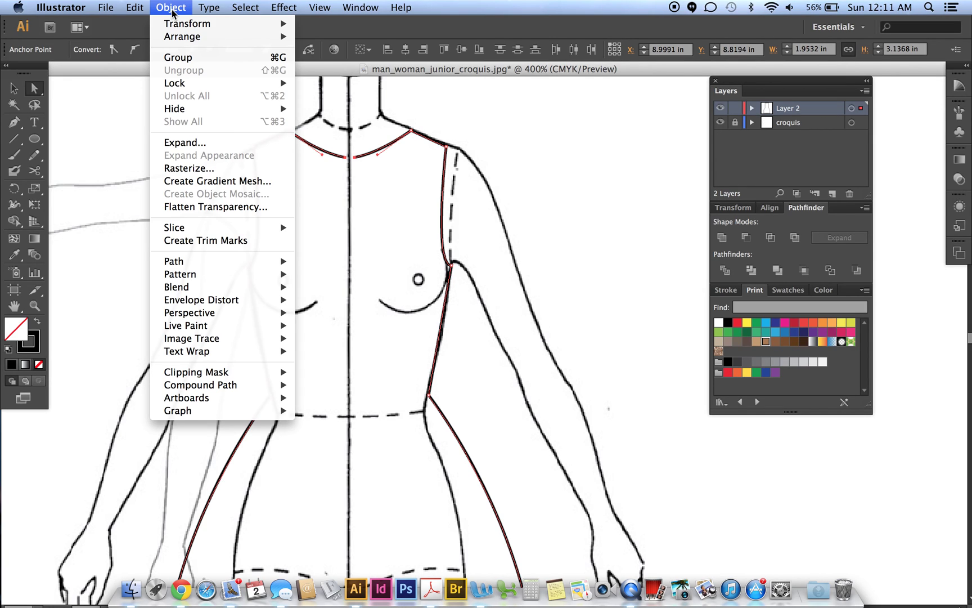
{"action": "mouse_move", "coordinate": [188, 263]}
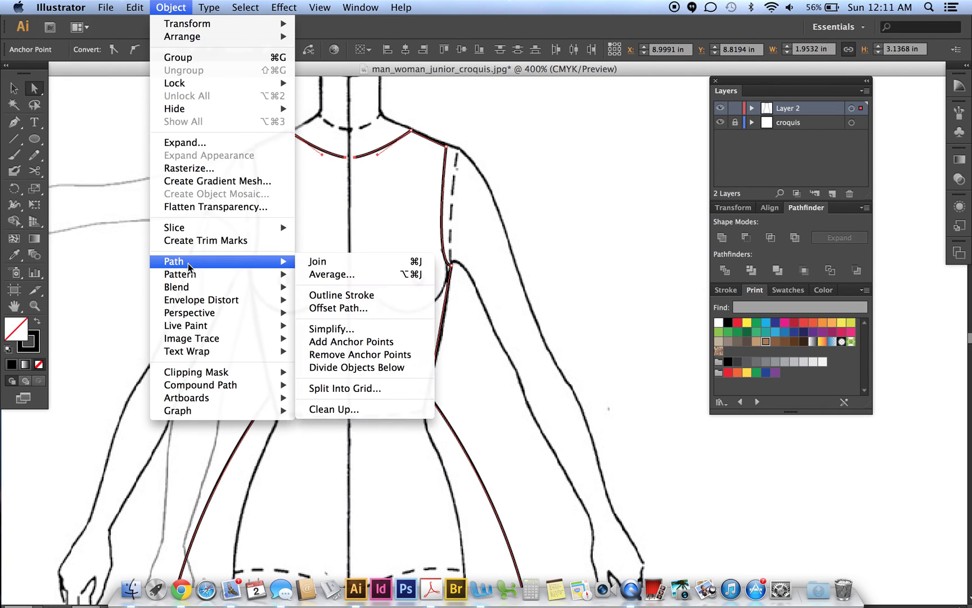
{"action": "left_click", "coordinate": [314, 276]}
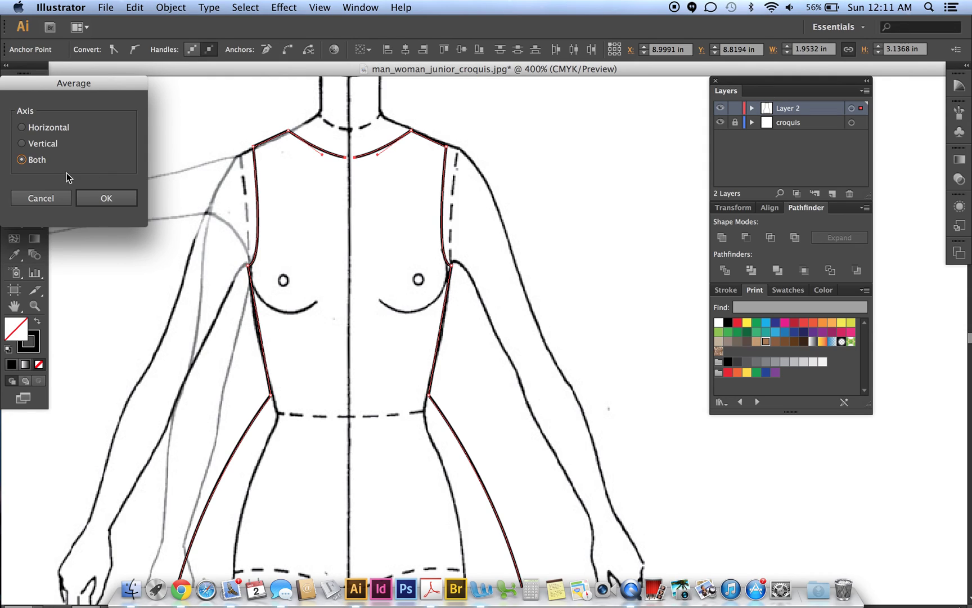
{"action": "left_click", "coordinate": [110, 204]}
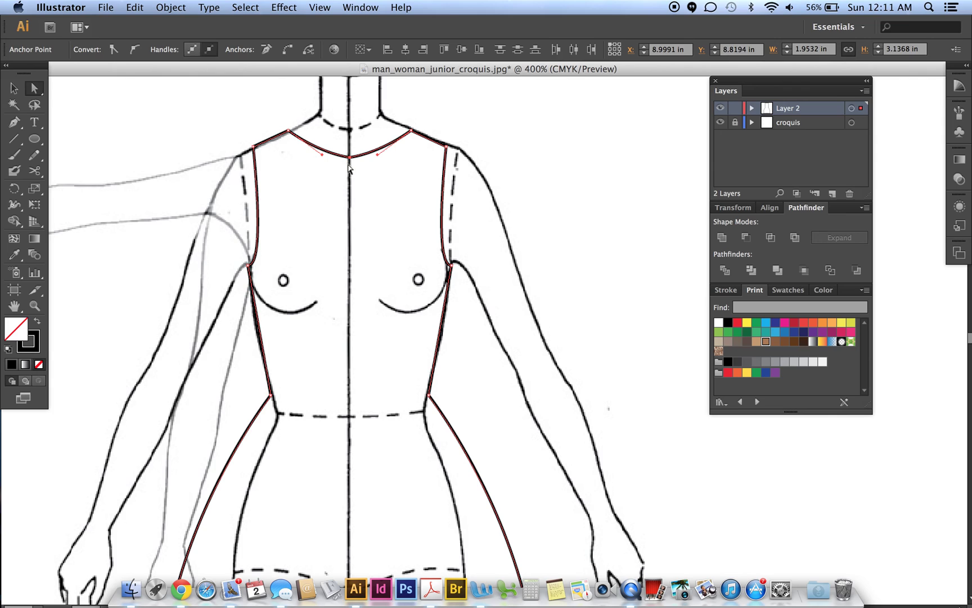
Join the neckline end points into a single point with Object > Path > Join.
{"action": "left_click", "coordinate": [170, 7]}
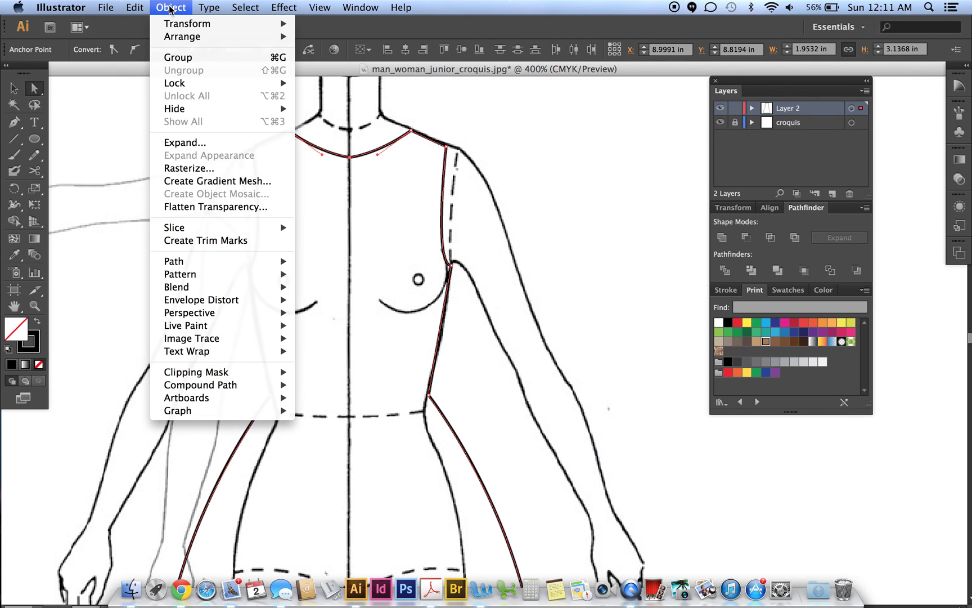
{"action": "mouse_move", "coordinate": [174, 263]}
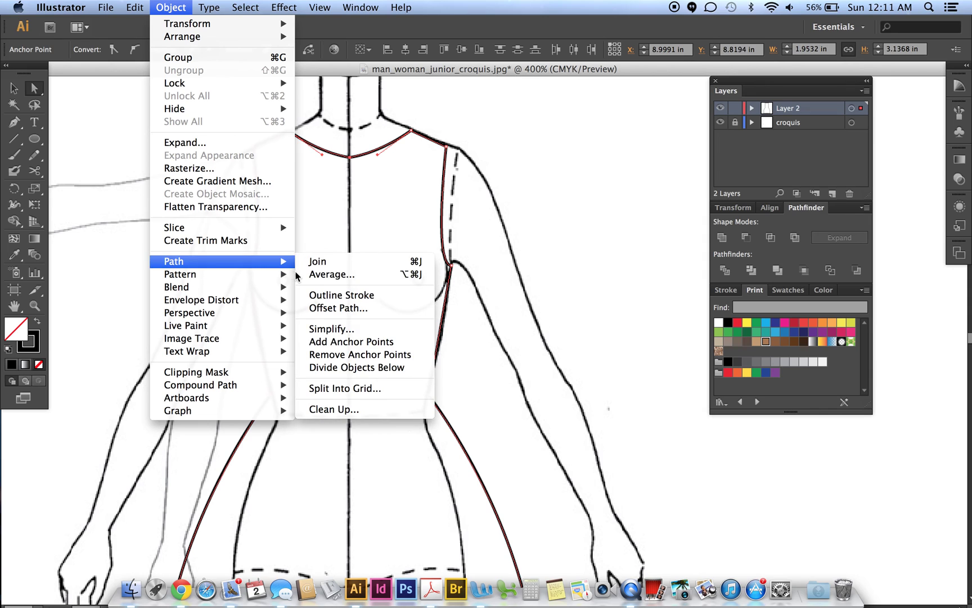
{"action": "left_click", "coordinate": [316, 261]}
Zoom in on the hem centre and average its two end anchors on both axes.
{"action": "scroll", "coordinate": [377, 202], "scroll_direction": "down", "scroll_amount": 2}
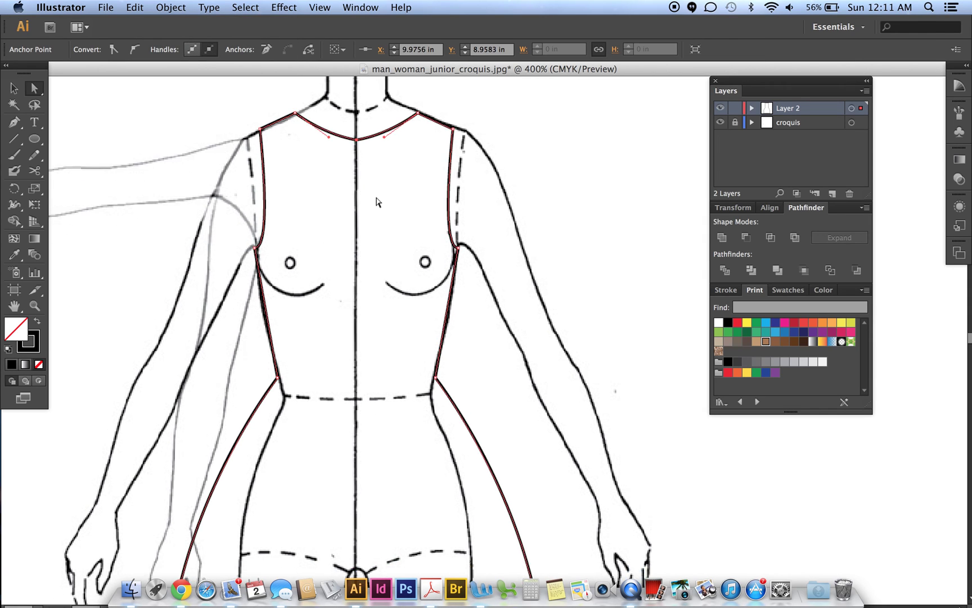
{"action": "scroll", "coordinate": [377, 202], "scroll_direction": "down", "scroll_amount": 10}
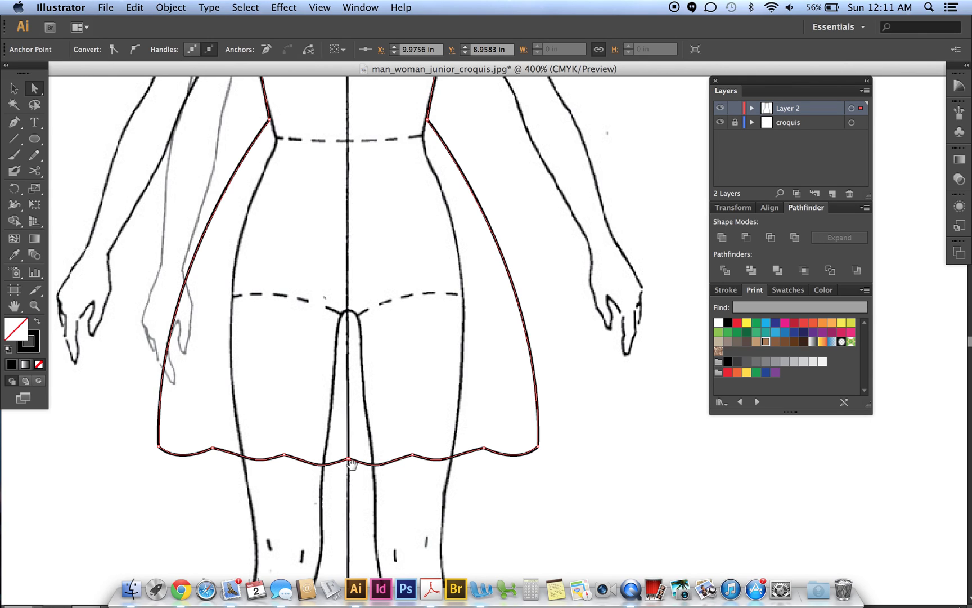
{"action": "left_click_drag", "start_coordinate": [339, 448], "coordinate": [369, 481]}
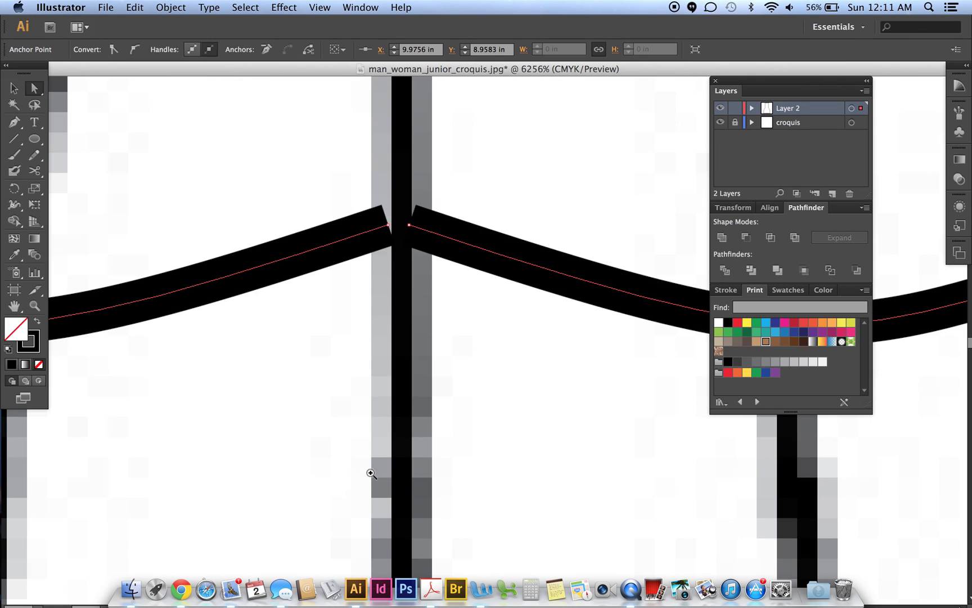
{"action": "left_click_drag", "start_coordinate": [340, 163], "coordinate": [447, 271]}
{"action": "left_click", "coordinate": [172, 8]}
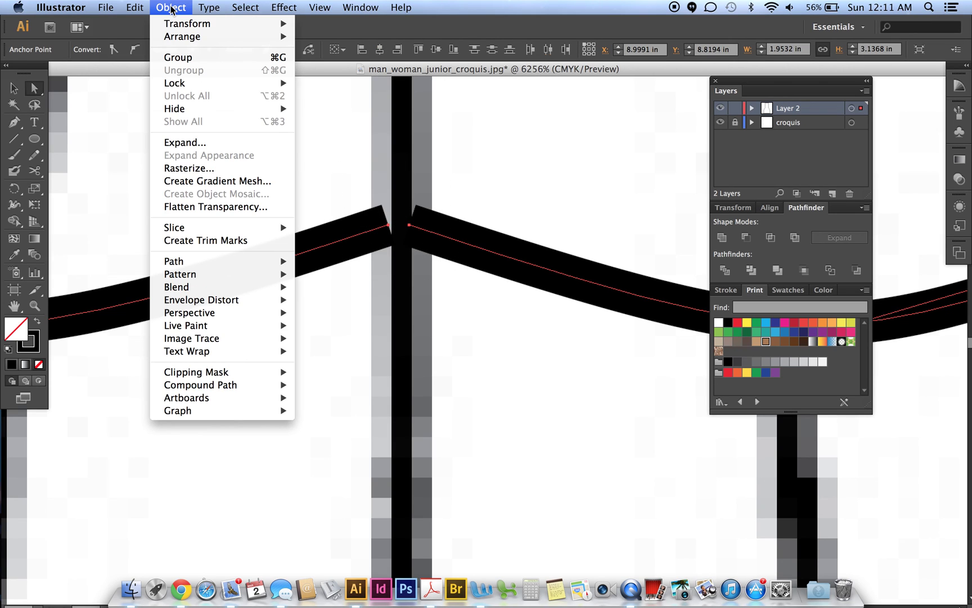
{"action": "mouse_move", "coordinate": [173, 260]}
{"action": "left_click", "coordinate": [335, 274]}
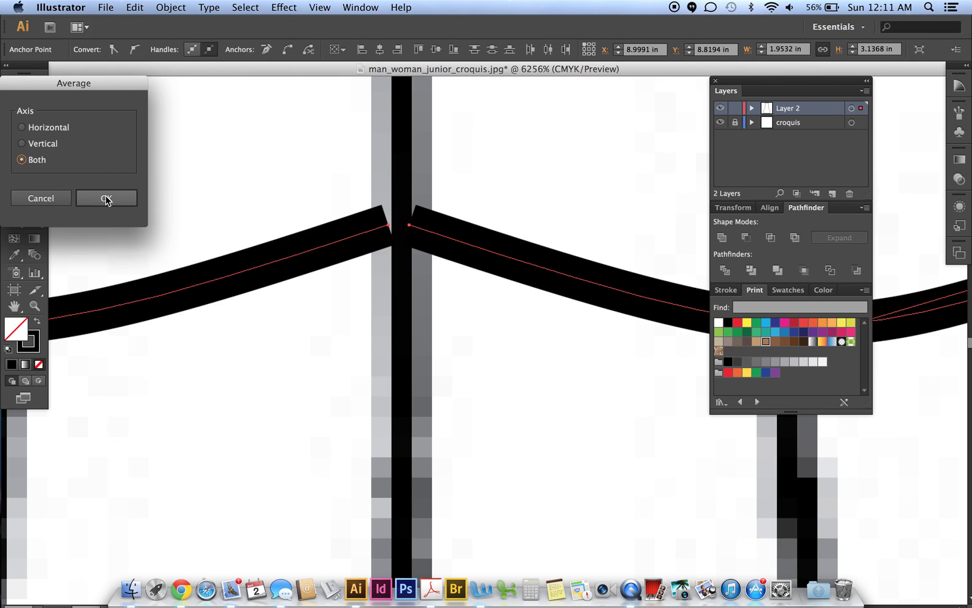
{"action": "left_click", "coordinate": [107, 200]}
{"action": "left_click", "coordinate": [168, 10]}
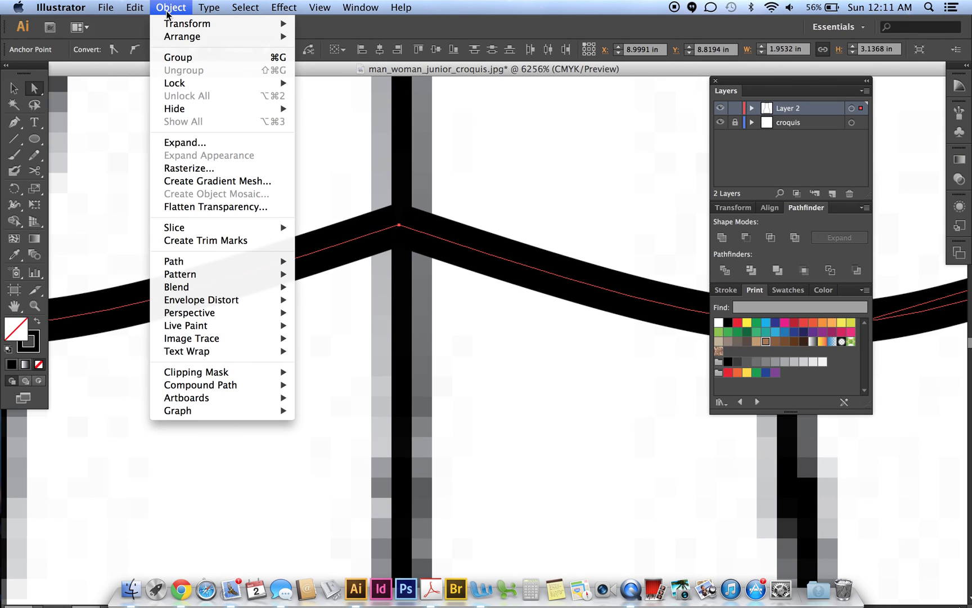
{"action": "mouse_move", "coordinate": [179, 261]}
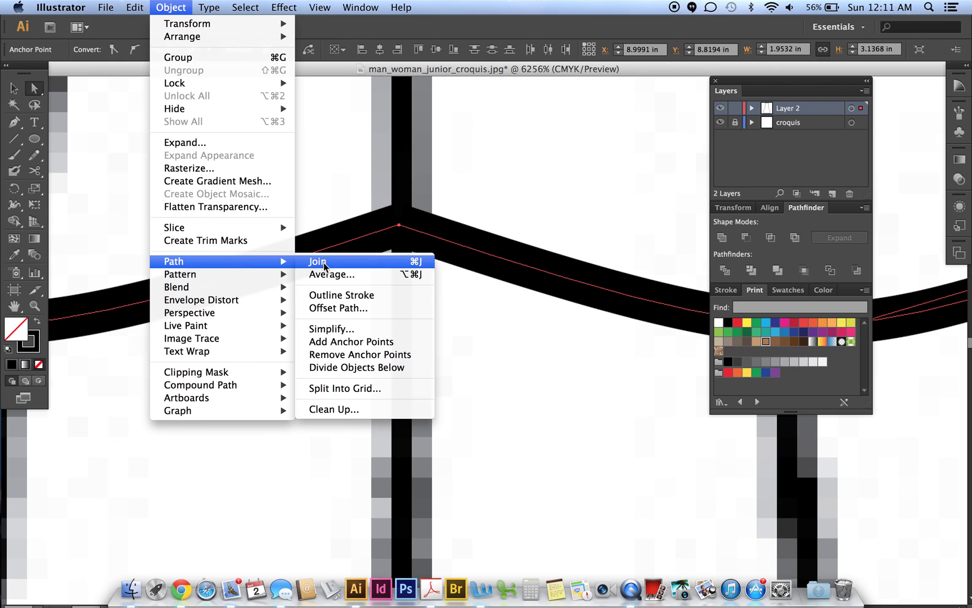